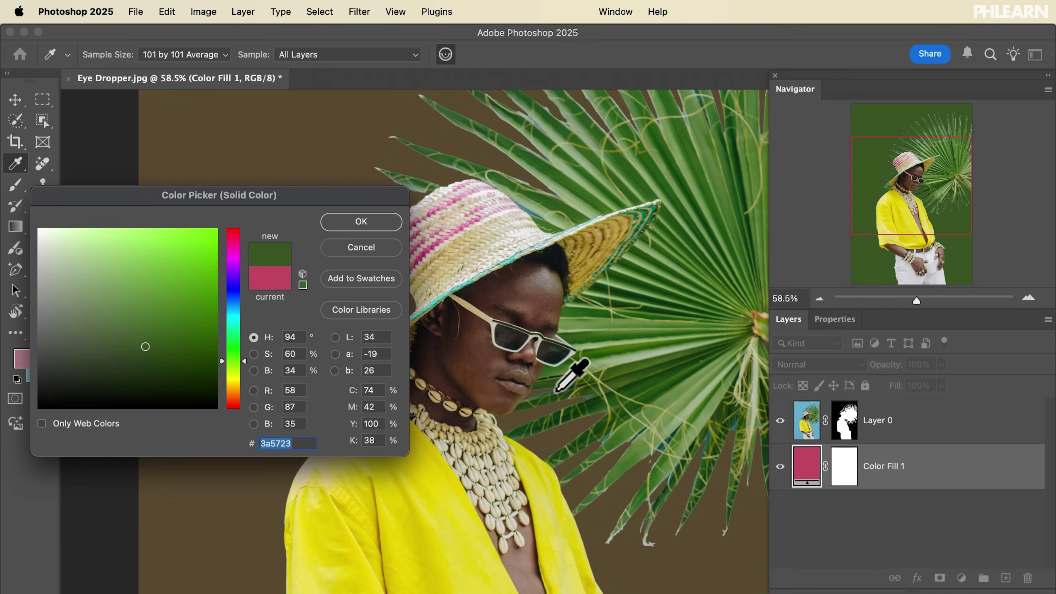
- Sample a dark green (475e35) from the palm leaves as the colour fill
drag(578, 358, 602, 361)
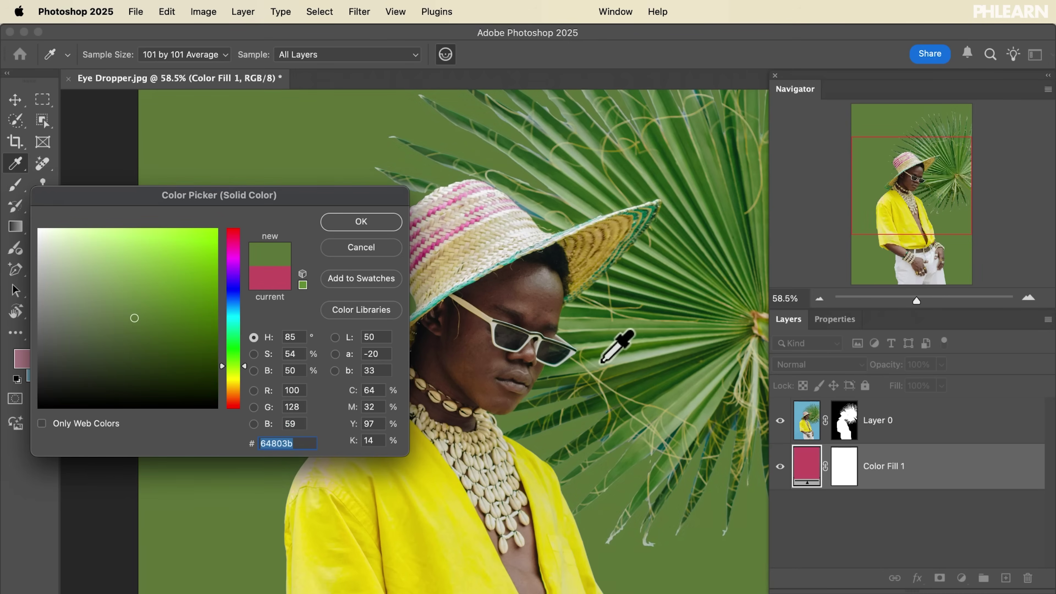
click(622, 320)
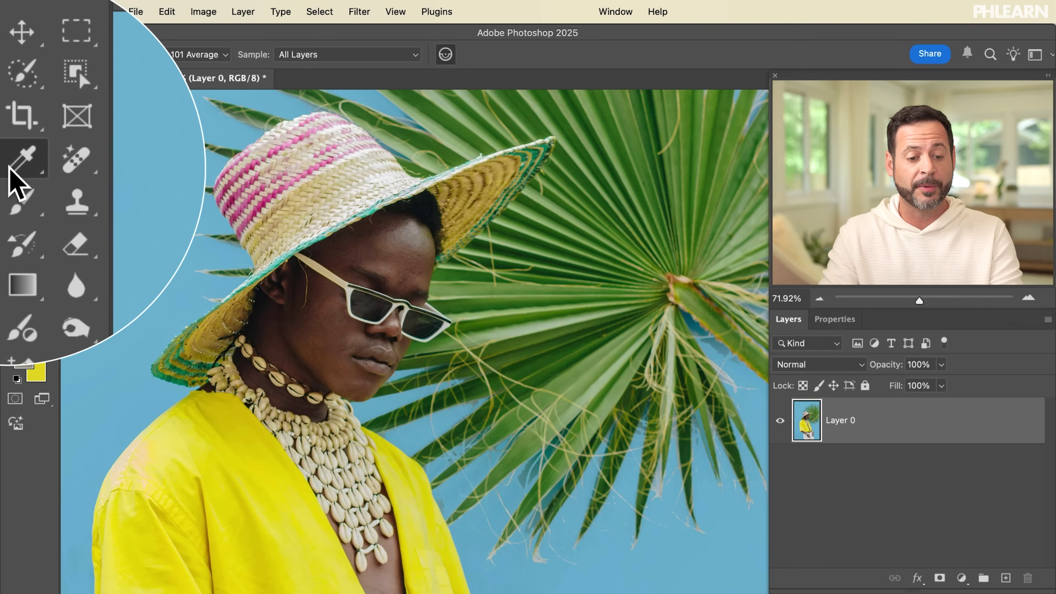
- Switch to the Eyedropper Tool and sample the blue background, then the hat brim
right_click(10, 169)
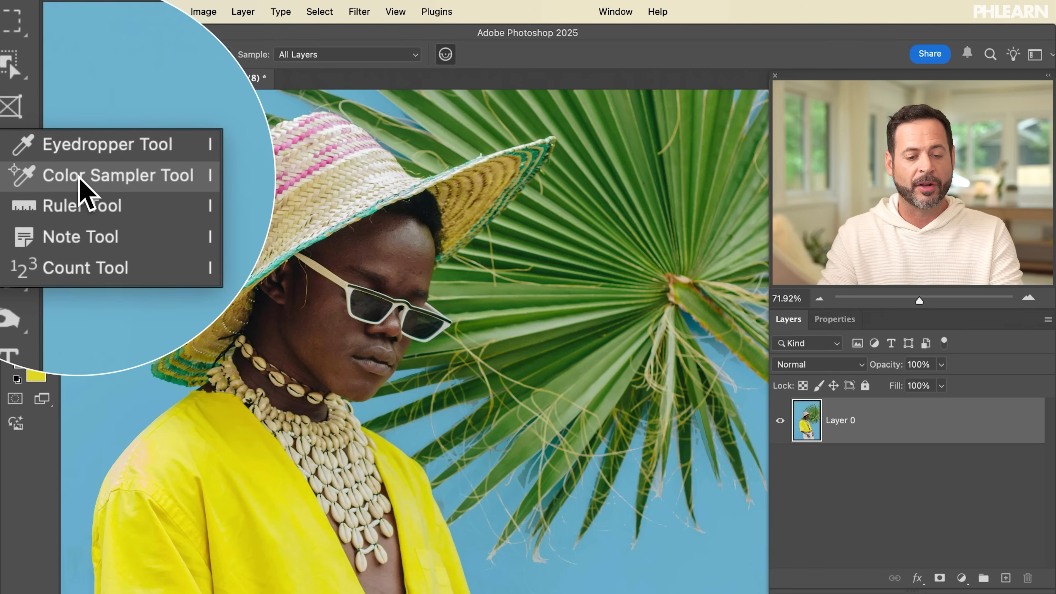
click(77, 161)
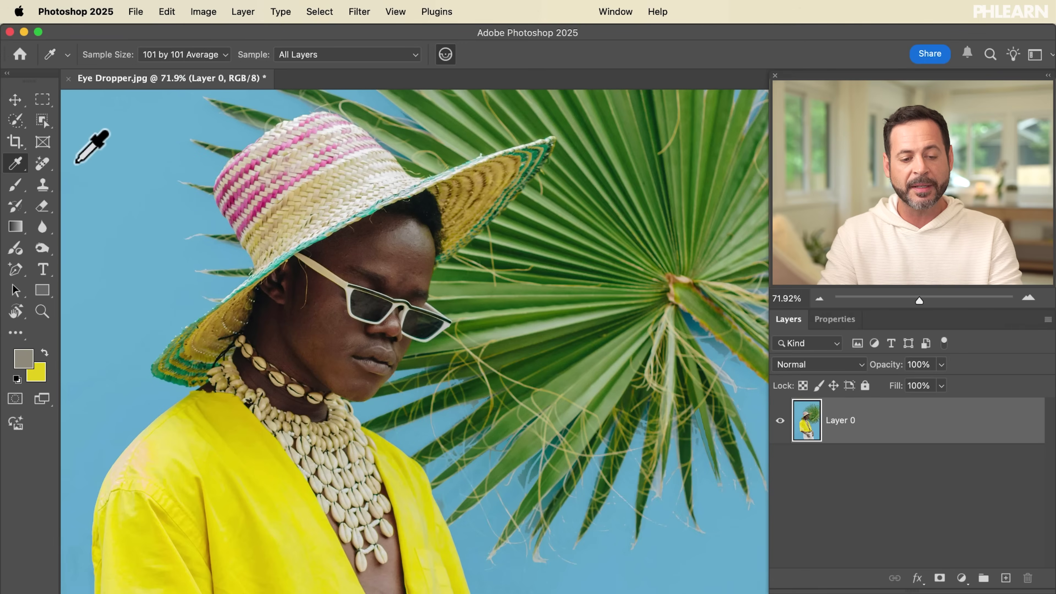
click(151, 213)
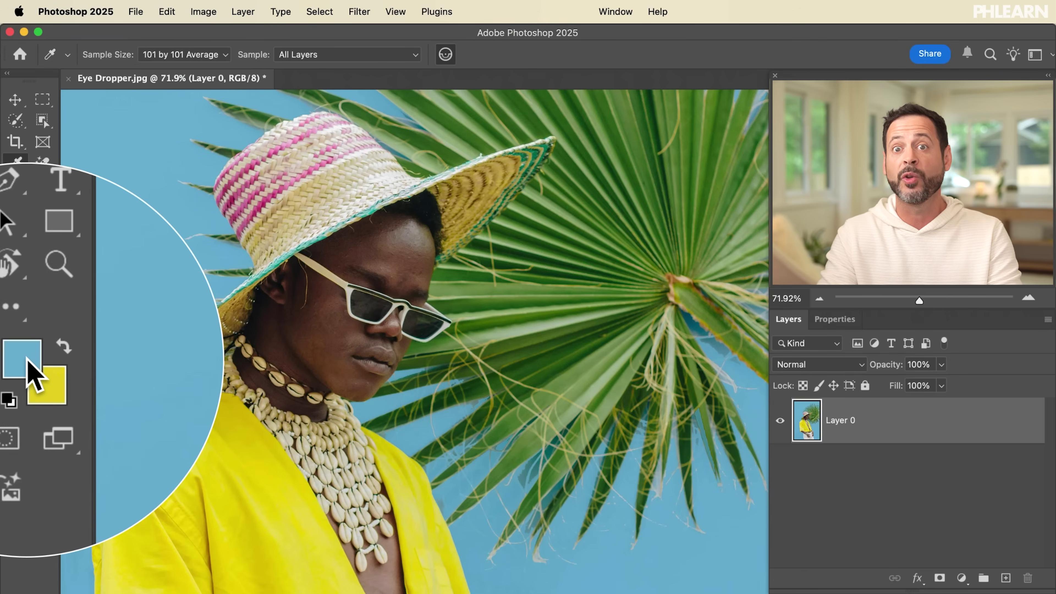
click(308, 209)
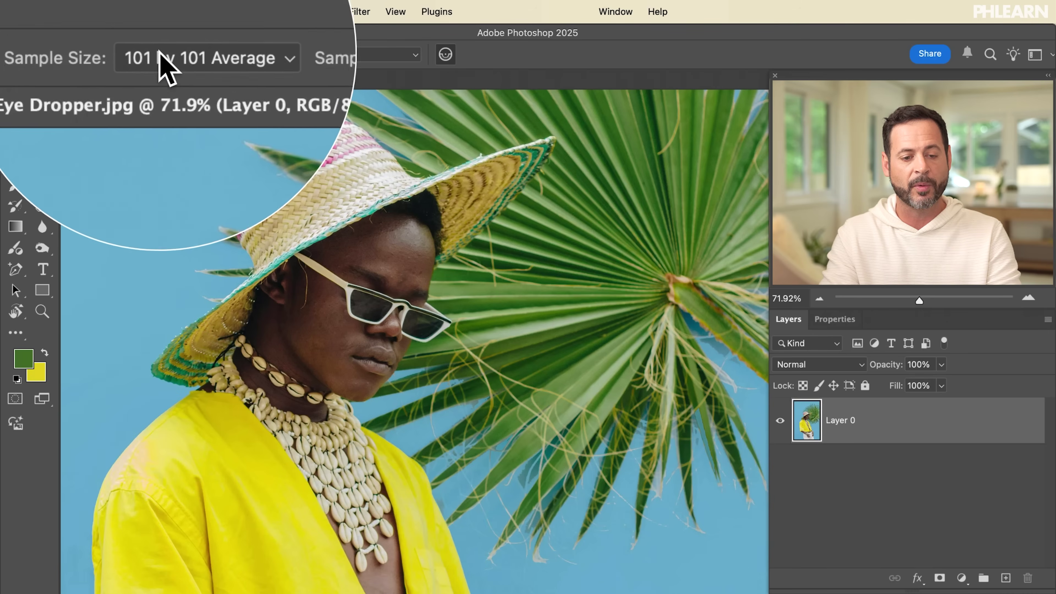
- Set Sample Size to Point Sample, zoom in, and sample the forehead skin several times
click(185, 56)
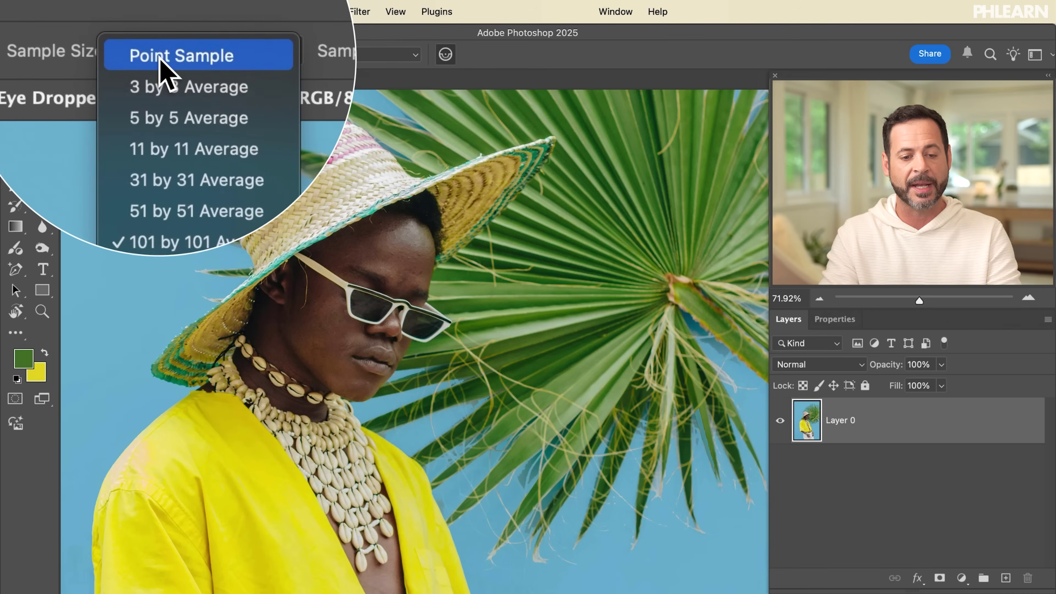
click(187, 58)
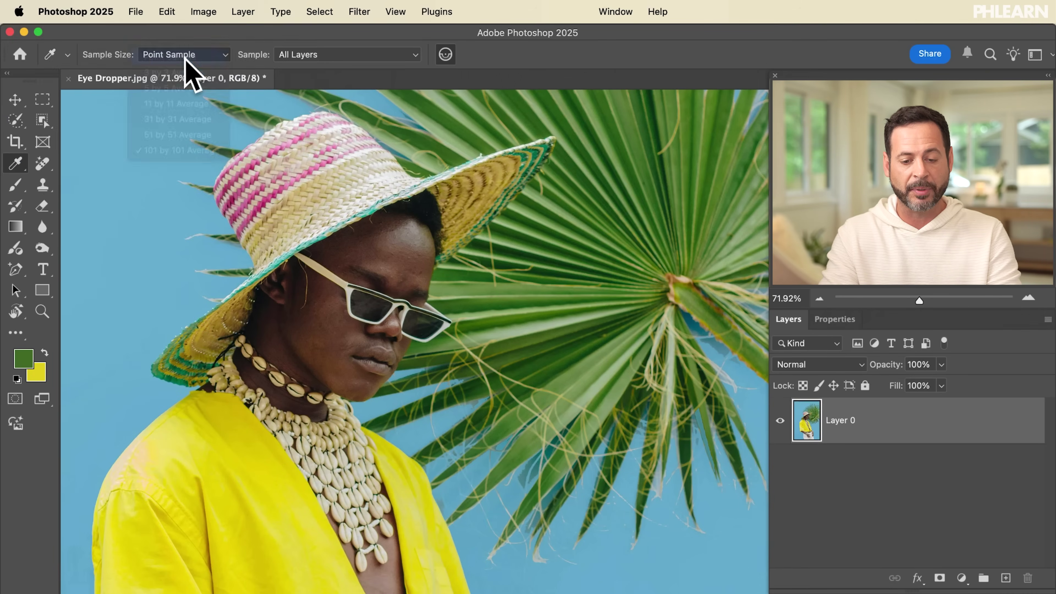
scroll(428, 230, up, 10)
scroll(428, 233, up, 5)
scroll(428, 233, left, 3)
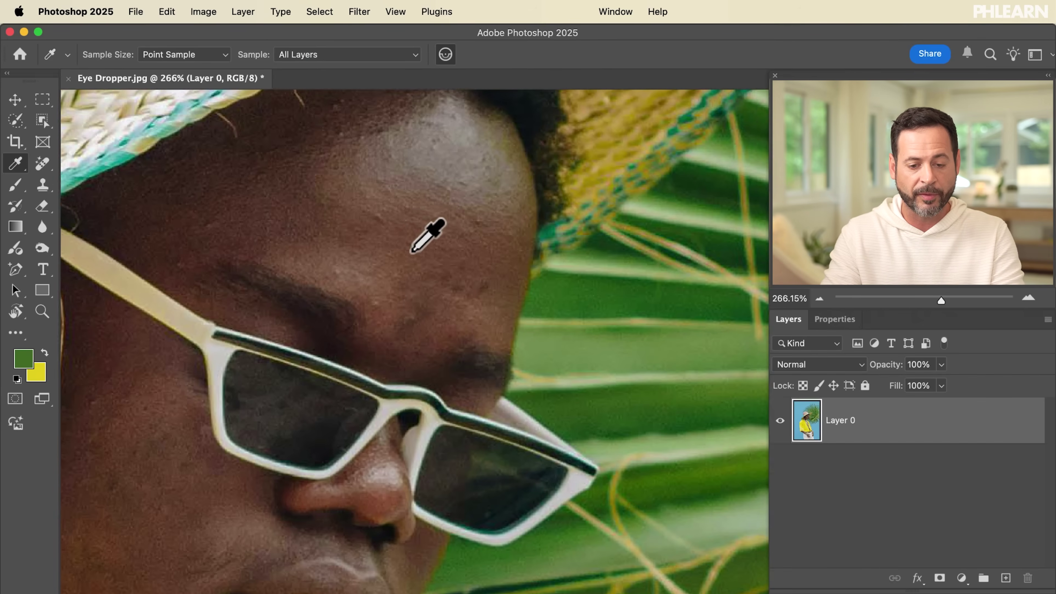
click(391, 222)
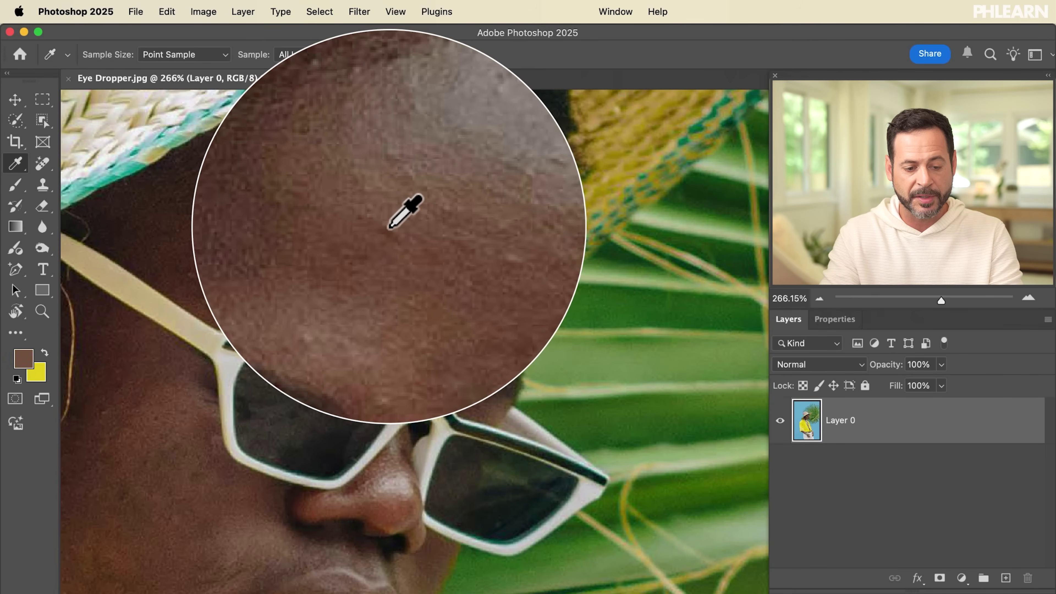
click(394, 228)
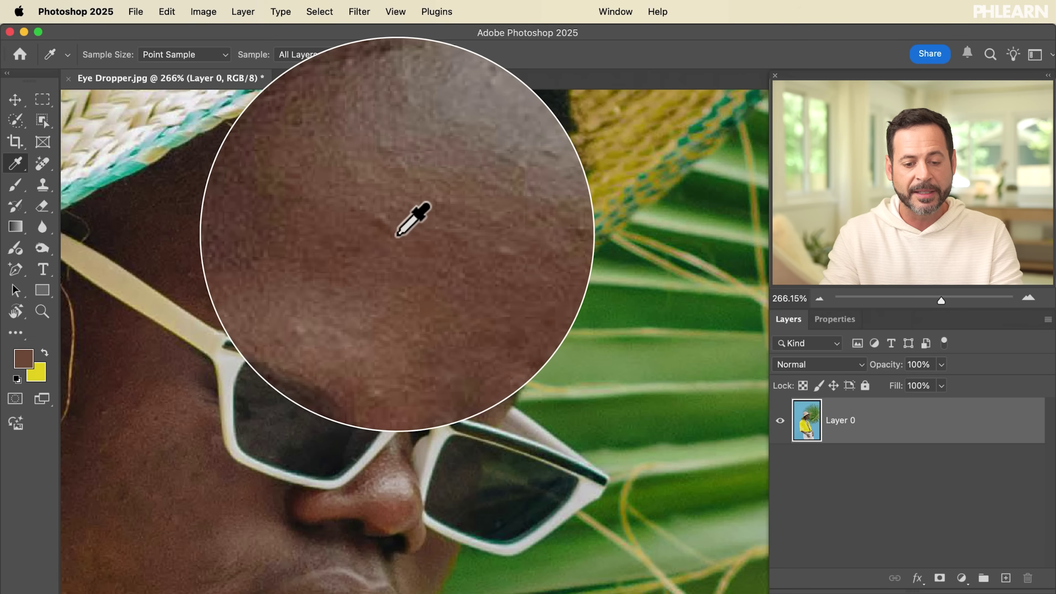
click(393, 220)
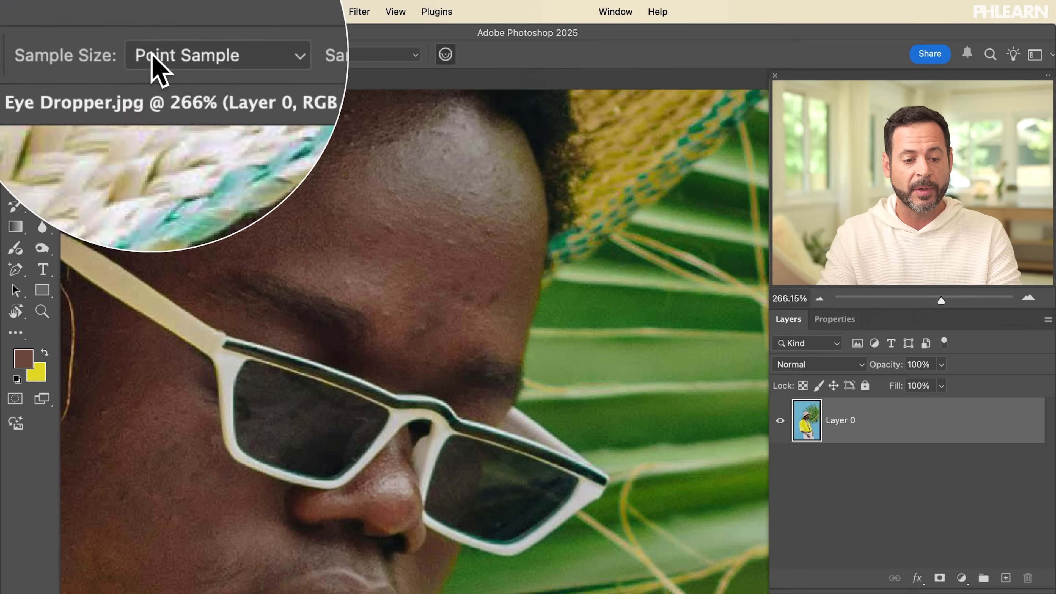
- Switch to 31 by 31 Average and resample the skin tone across the forehead
click(152, 54)
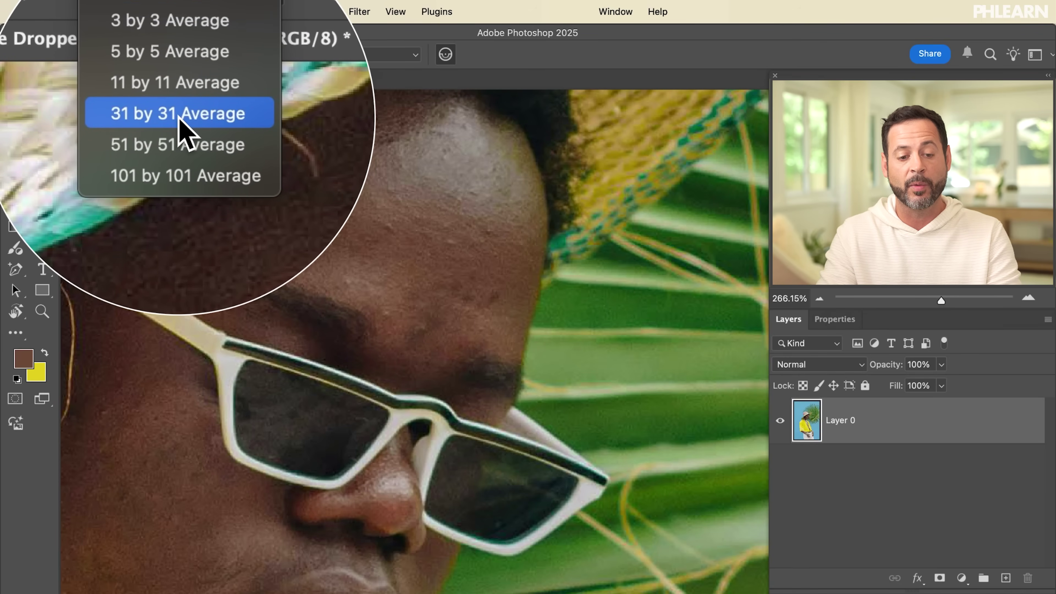
click(180, 116)
drag(400, 230, 655, 338)
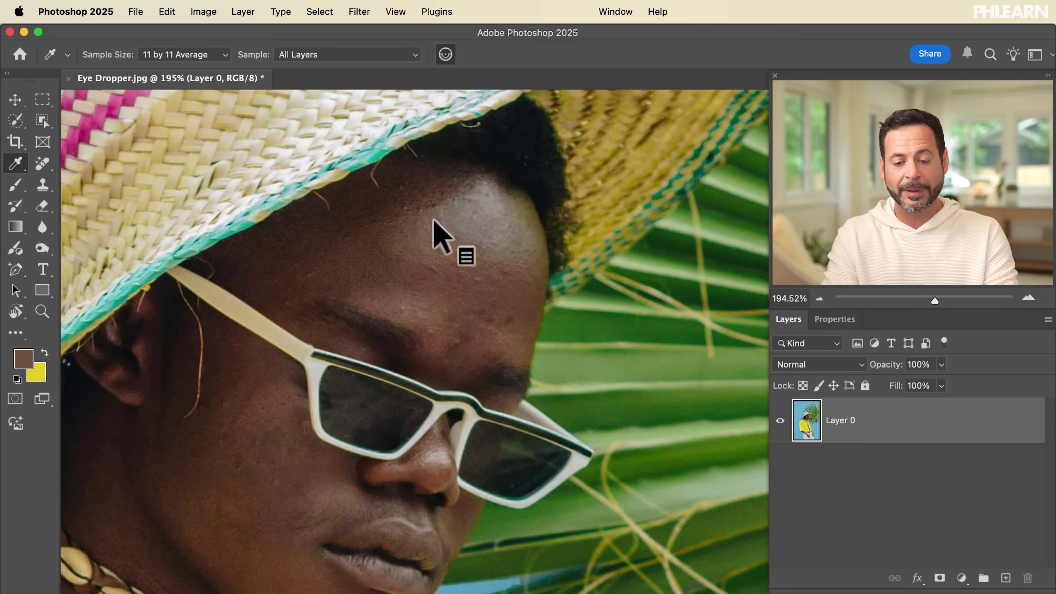
right_click(433, 220)
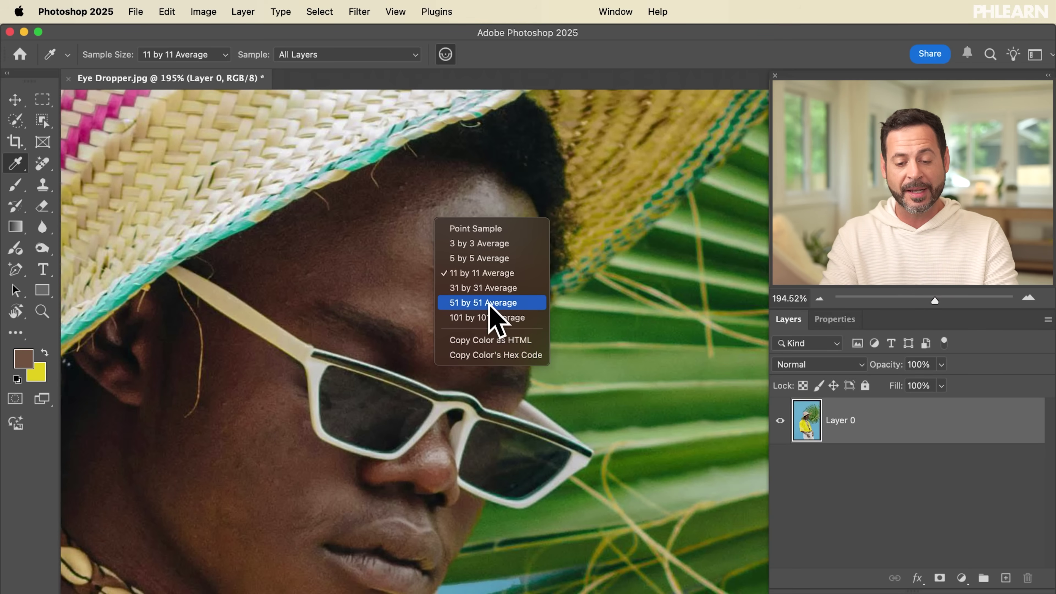
- Apply 51 by 51 Average, resample the forehead skin, and zoom out to 100%
key(Escape)
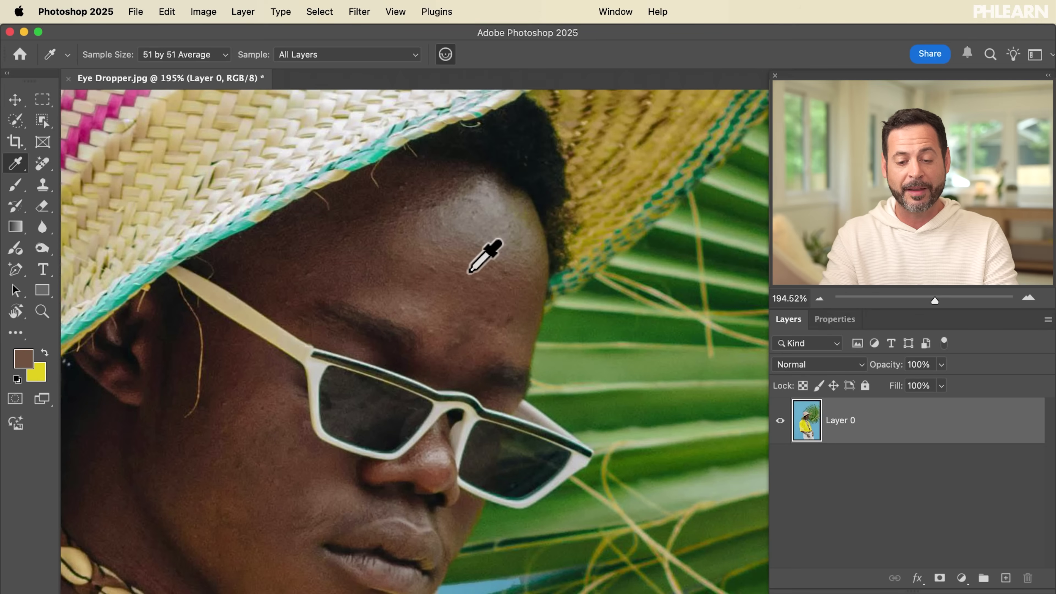
click(469, 271)
key(super+minus)
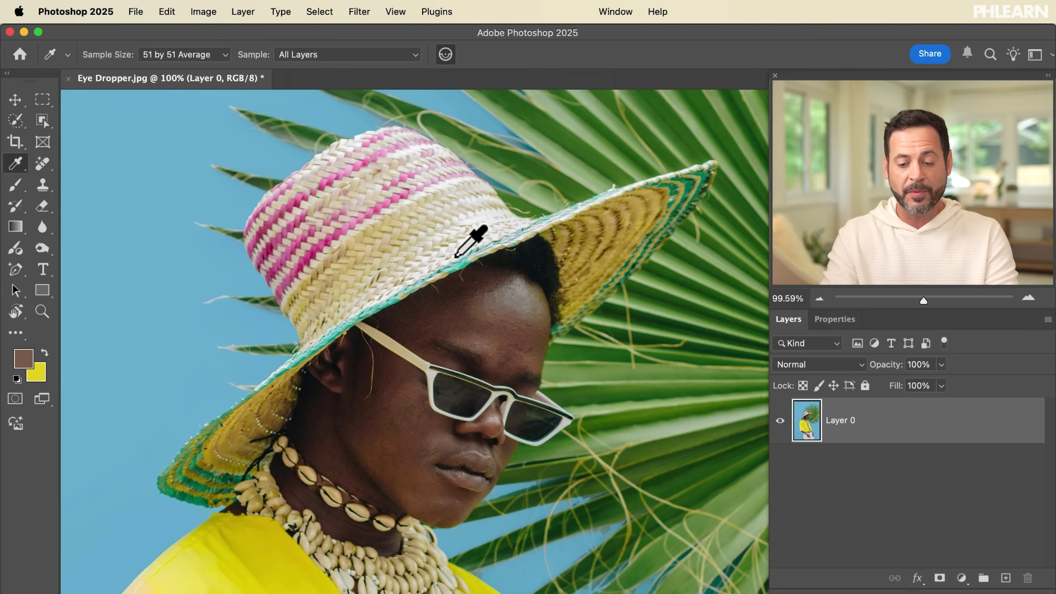
- Sample palm-leaf greens, sky blue as background colour, then the hat's pink stripe as foreground
click(651, 375)
scroll(656, 372, right, 5)
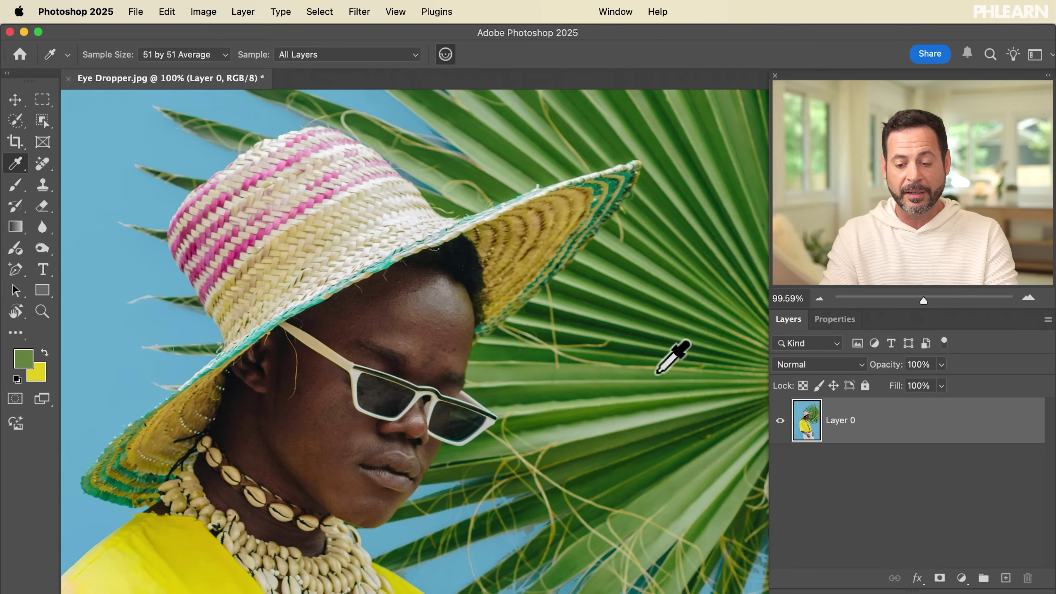
drag(515, 375, 510, 403)
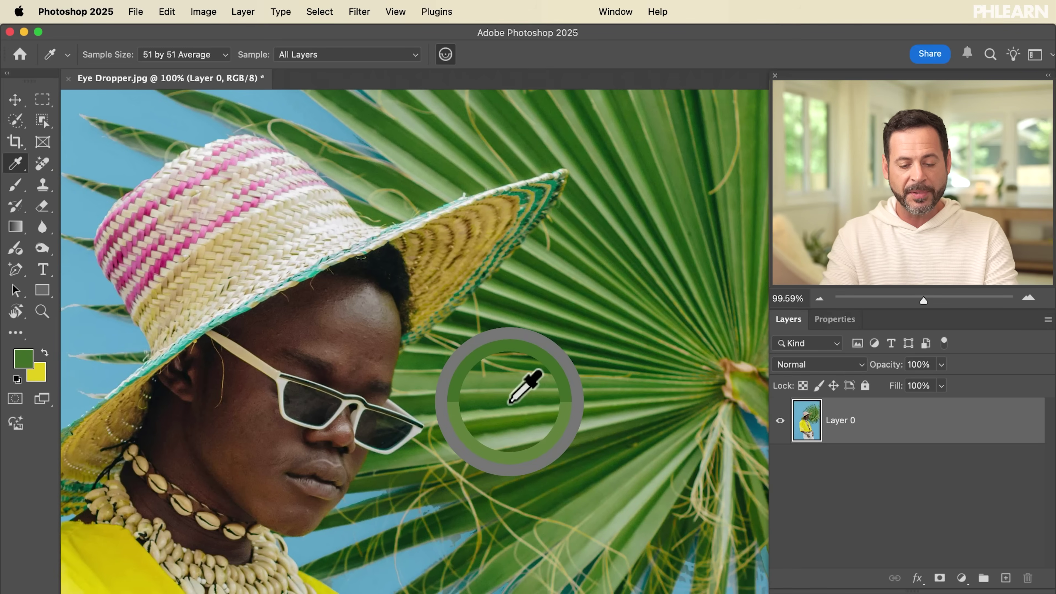
drag(510, 402, 510, 401)
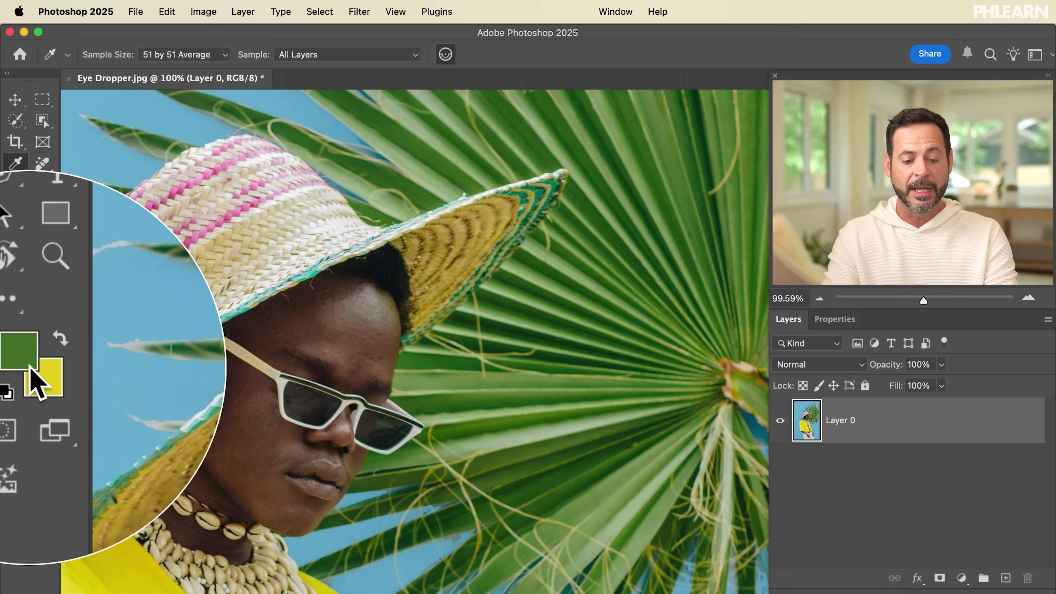
mouse_move(528, 387)
mouse_down()
mouse_move(513, 394)
mouse_move(521, 397)
mouse_up()
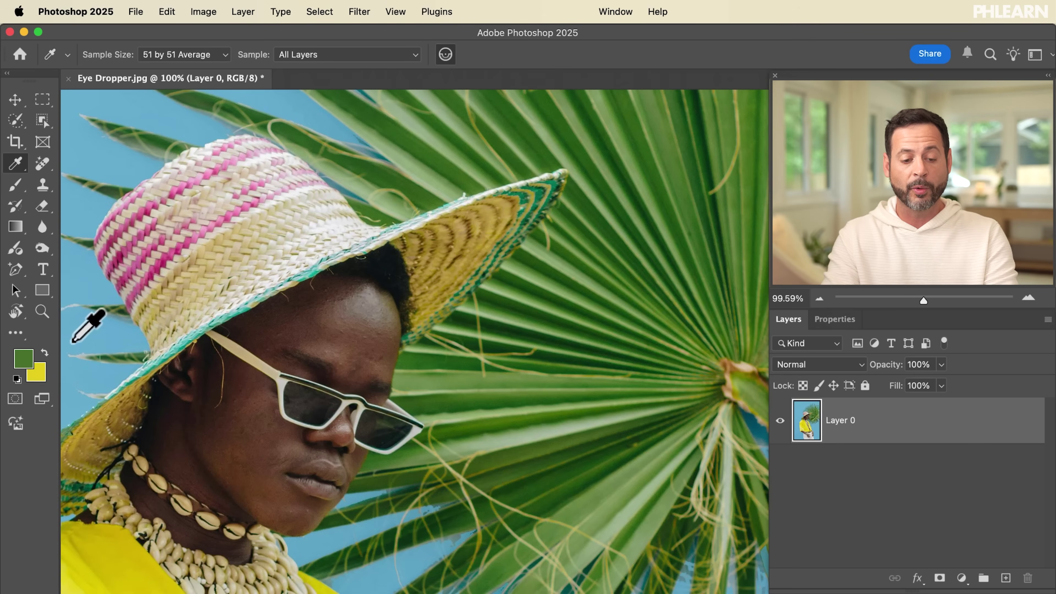
alt+click(83, 334)
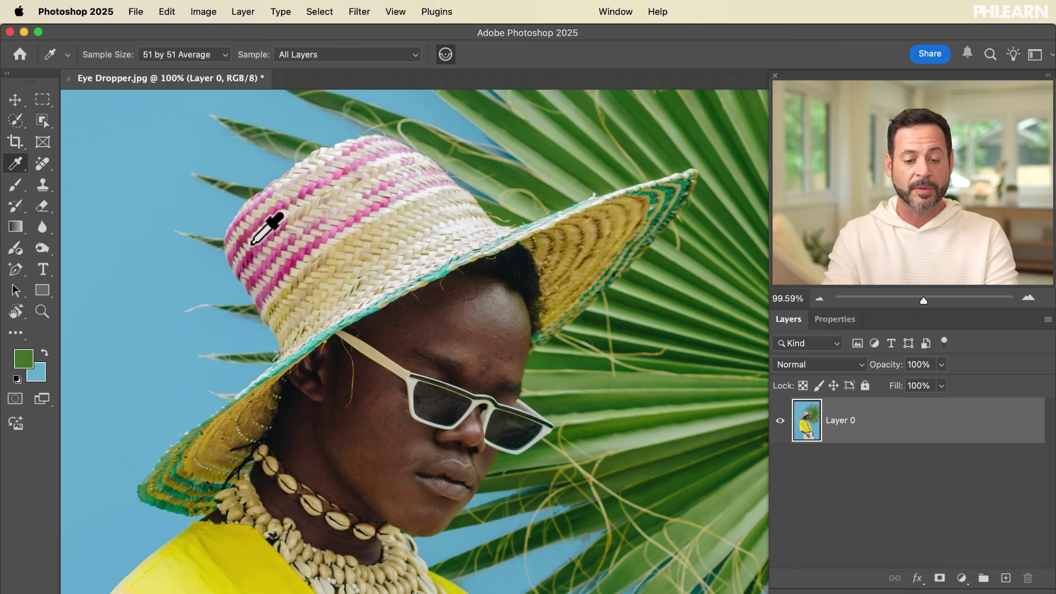
click(265, 242)
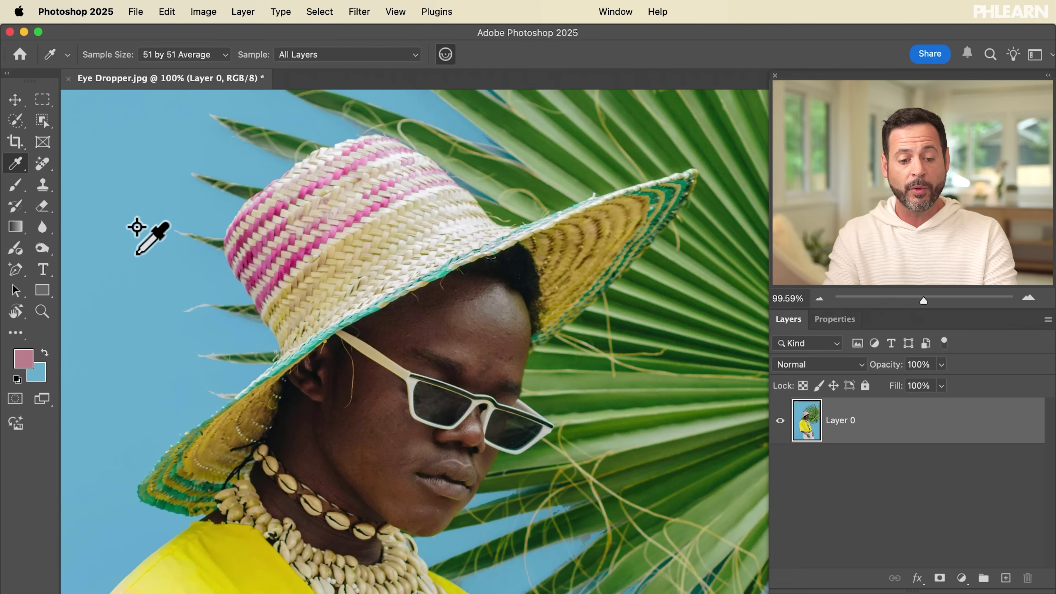
- Place two colour sampler points on the sky and switch to the Color Sampler Tool
shift+click(131, 224)
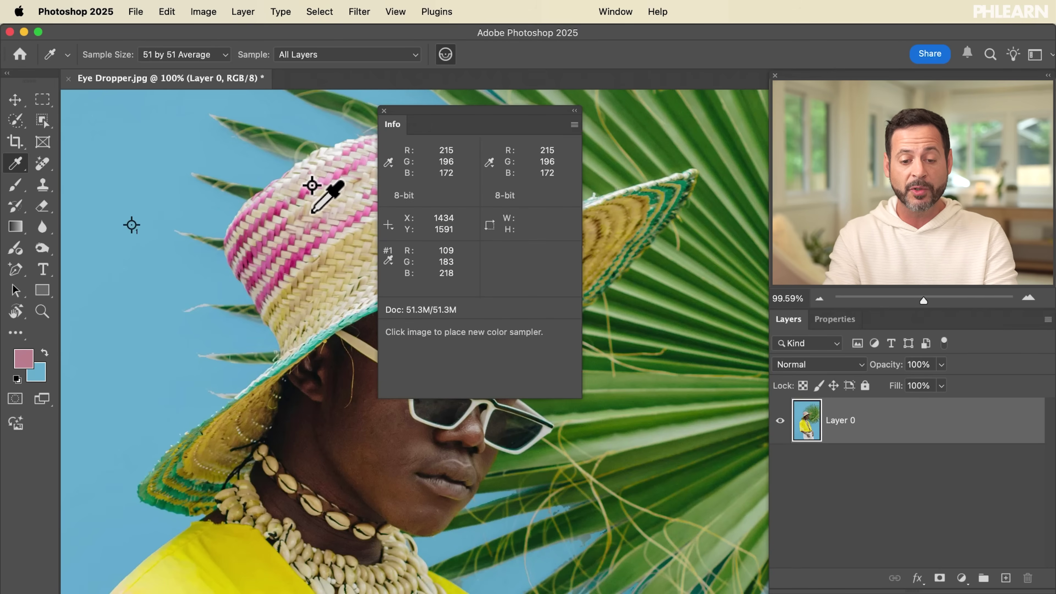
shift+click(142, 341)
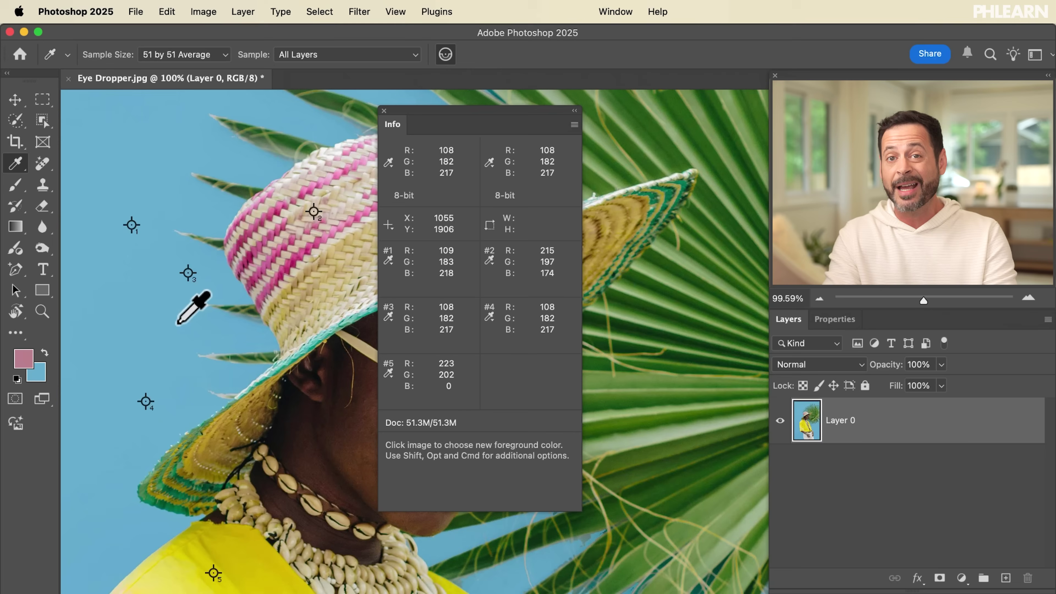
right_click(19, 166)
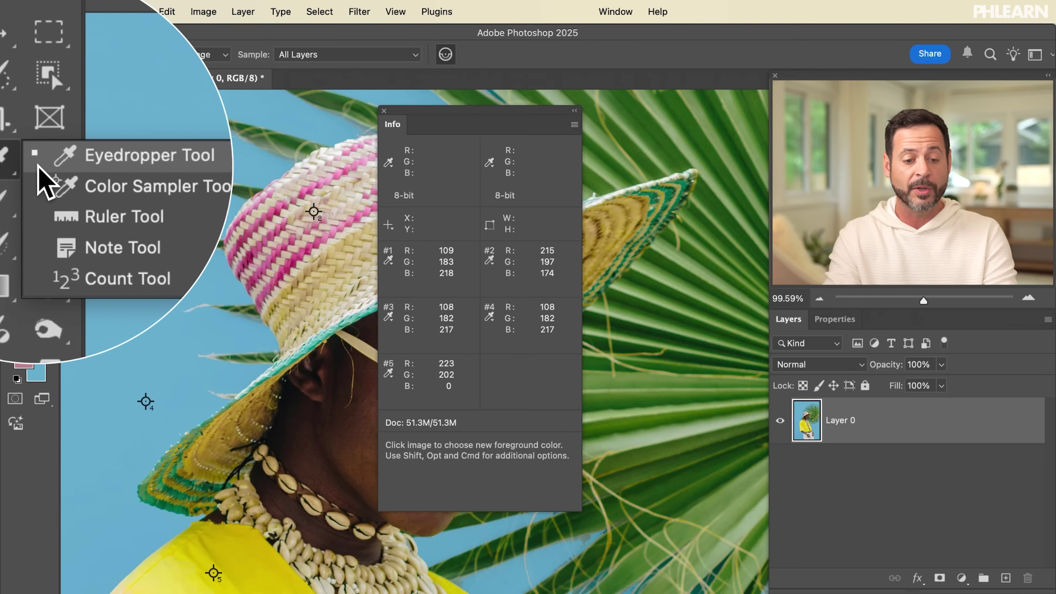
click(75, 176)
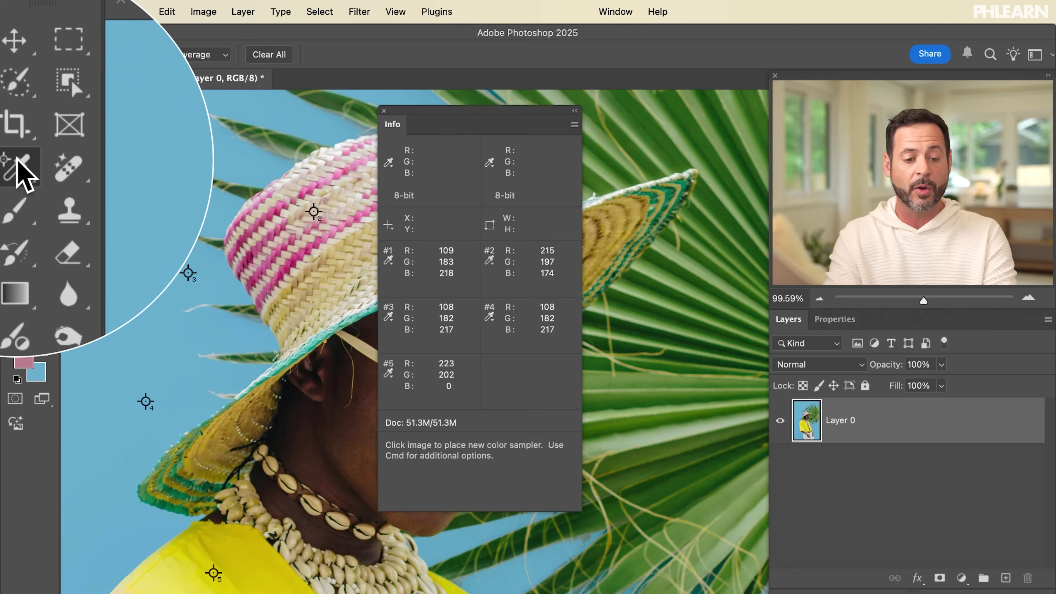
- Clear all colour sampler points and close the Info readout panel
right_click(14, 168)
click(42, 178)
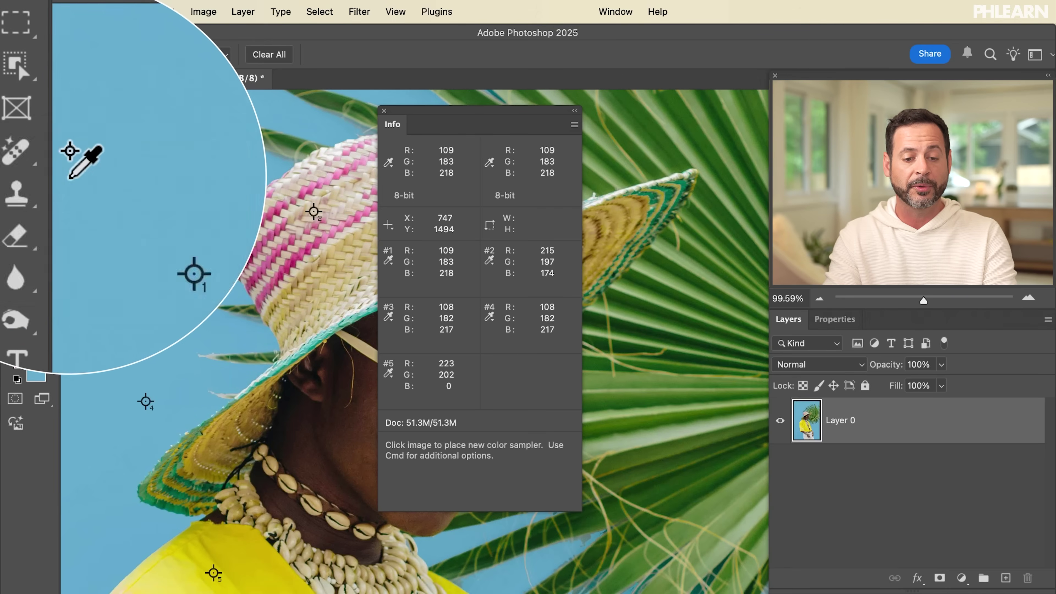
click(282, 55)
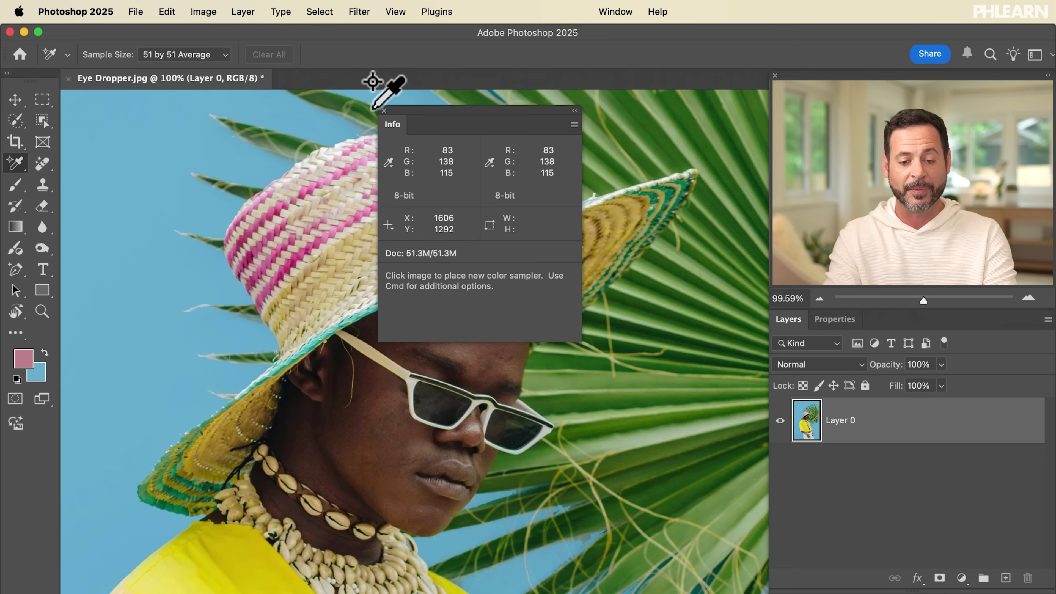
click(384, 111)
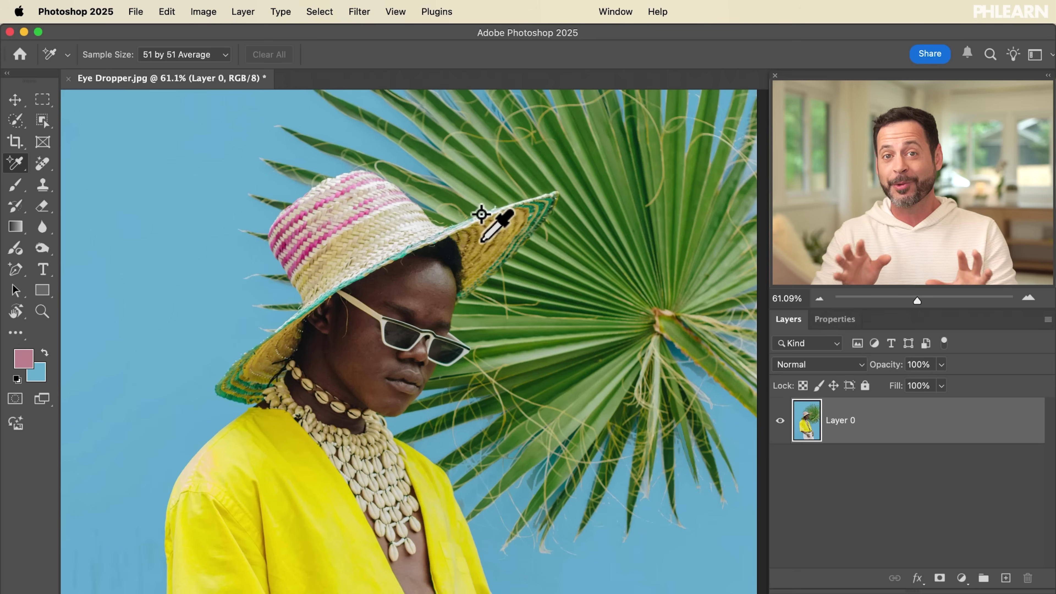
- Choose the Object Selection Tool and set Select Subject to Cloud detailed detection
click(42, 120)
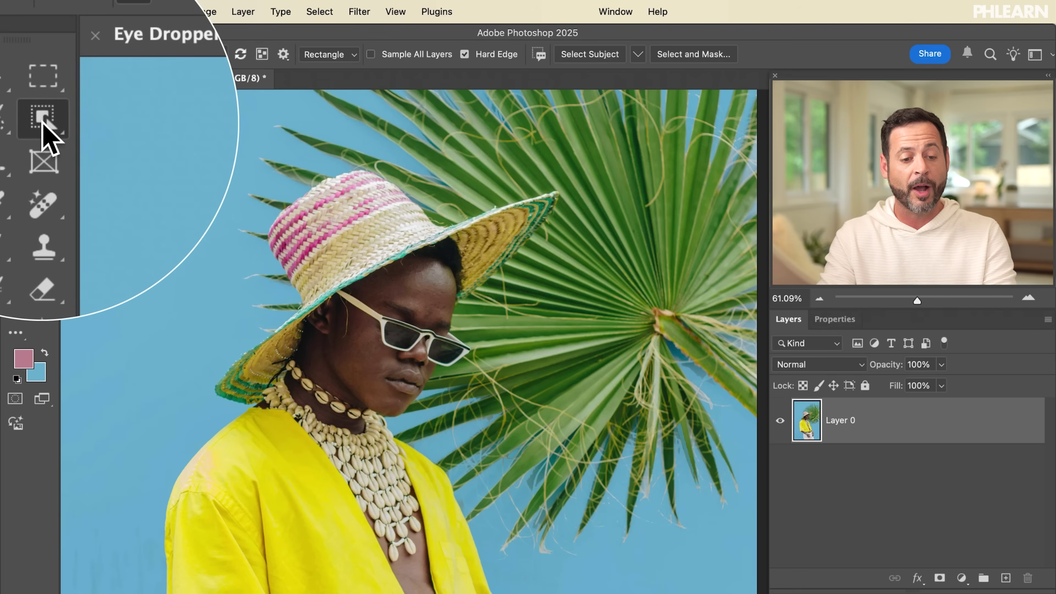
right_click(43, 121)
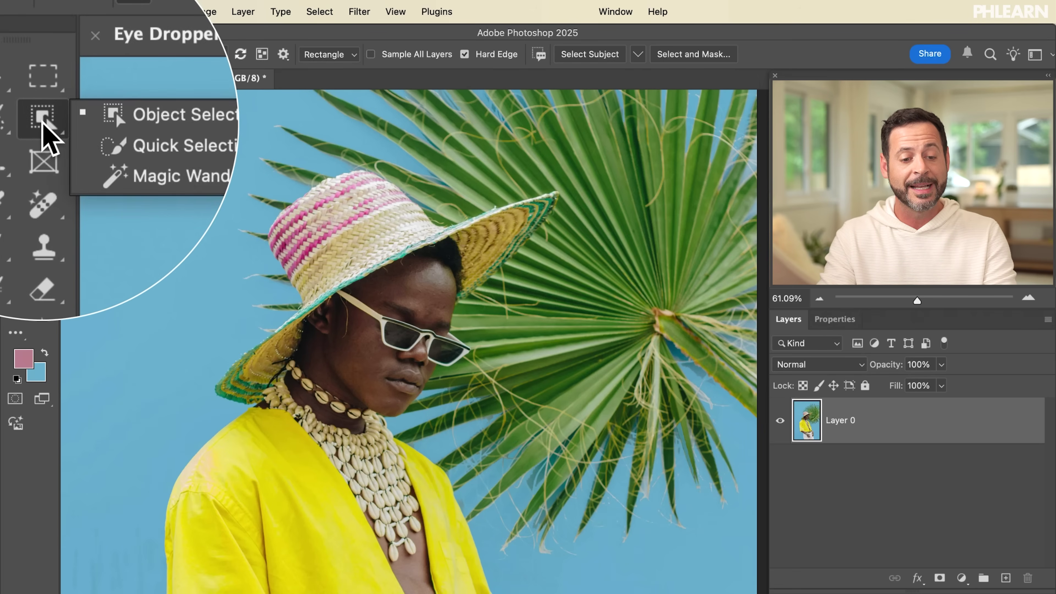
click(102, 121)
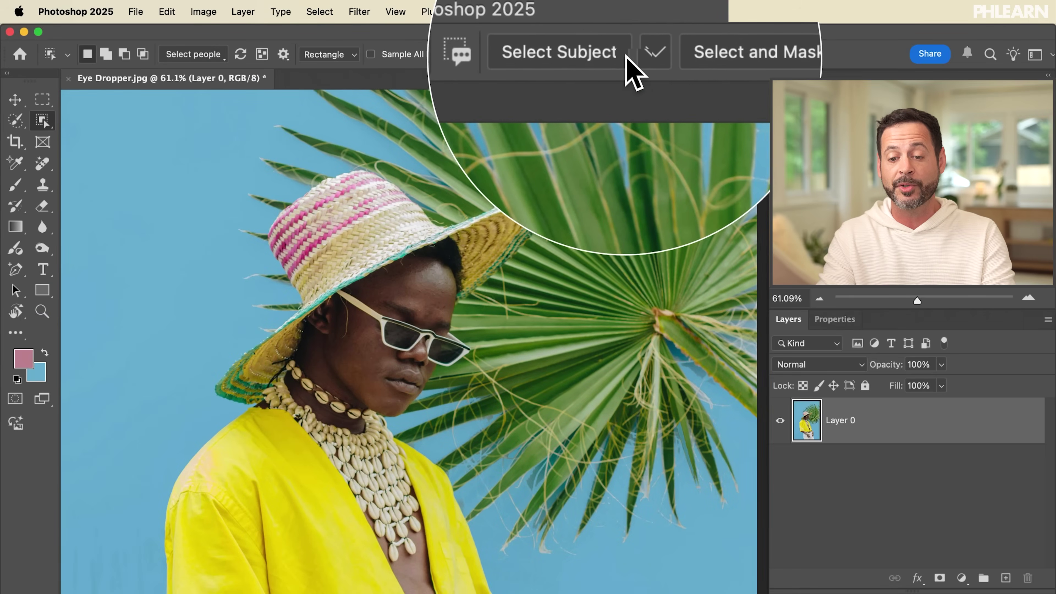
click(653, 53)
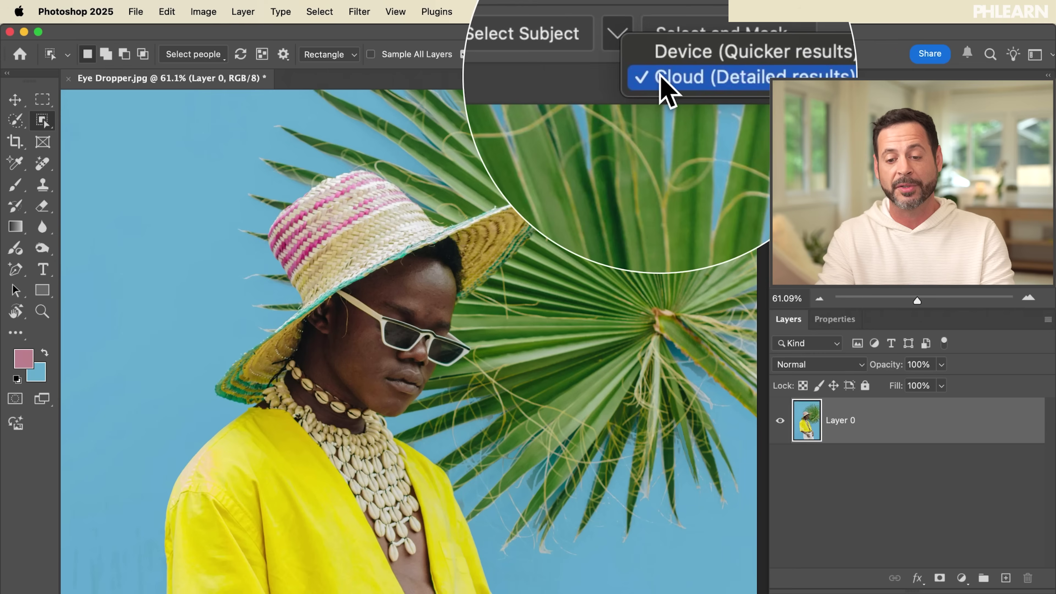
click(661, 75)
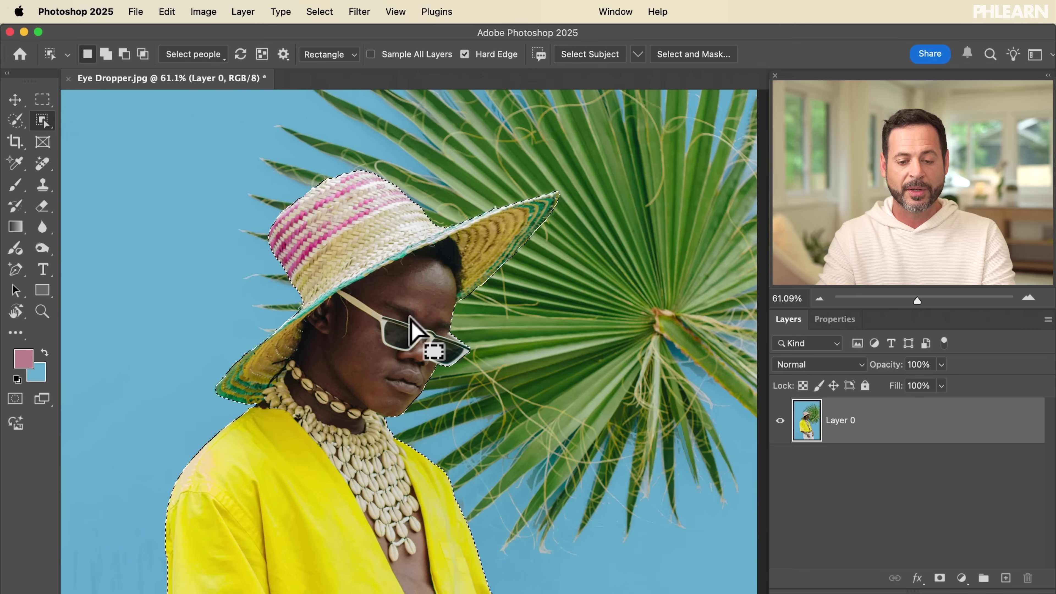
mouse_move(538, 260)
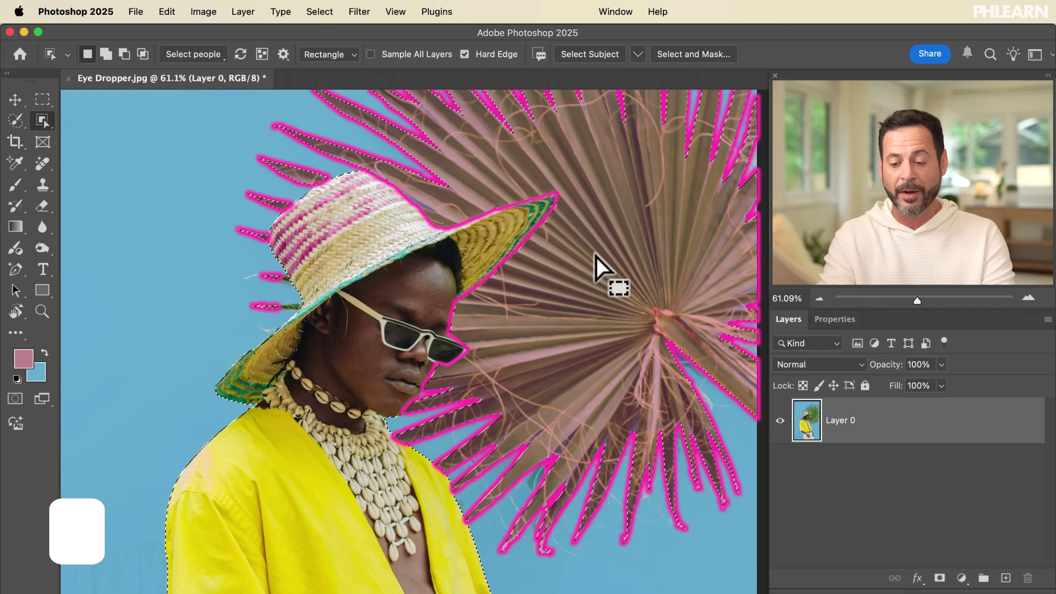
- Add a layer mask hiding the sky, then create a new Solid Color fill layer
click(939, 577)
scroll(608, 307, down, 3)
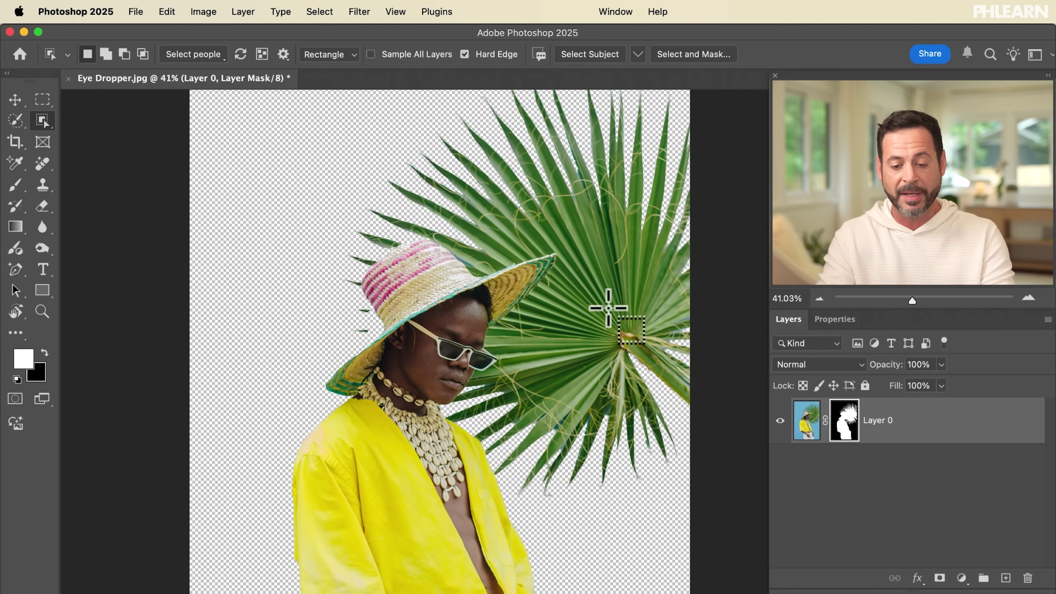
scroll(608, 308, down, 1)
scroll(608, 308, up, 4)
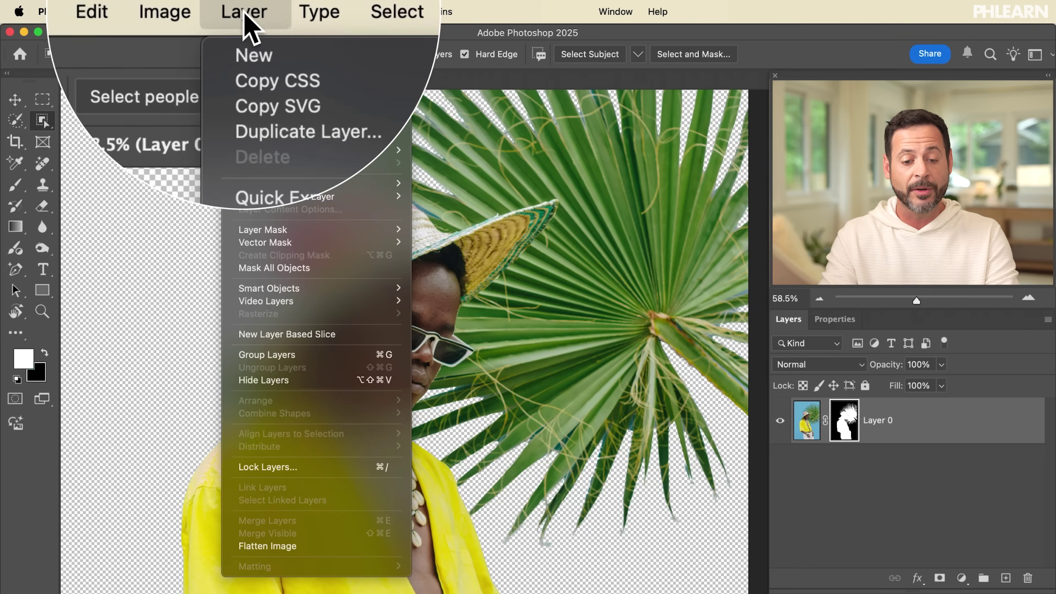
mouse_move(293, 194)
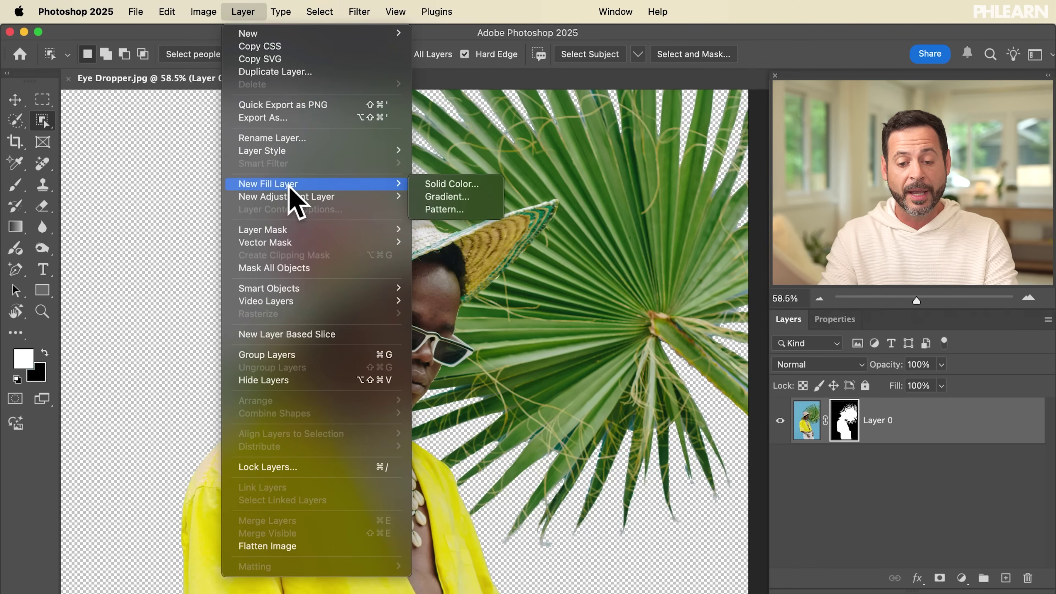
click(446, 187)
- Confirm Color Fill 1, set it to deep pink ce4e67, and move it beneath Layer 0
click(593, 179)
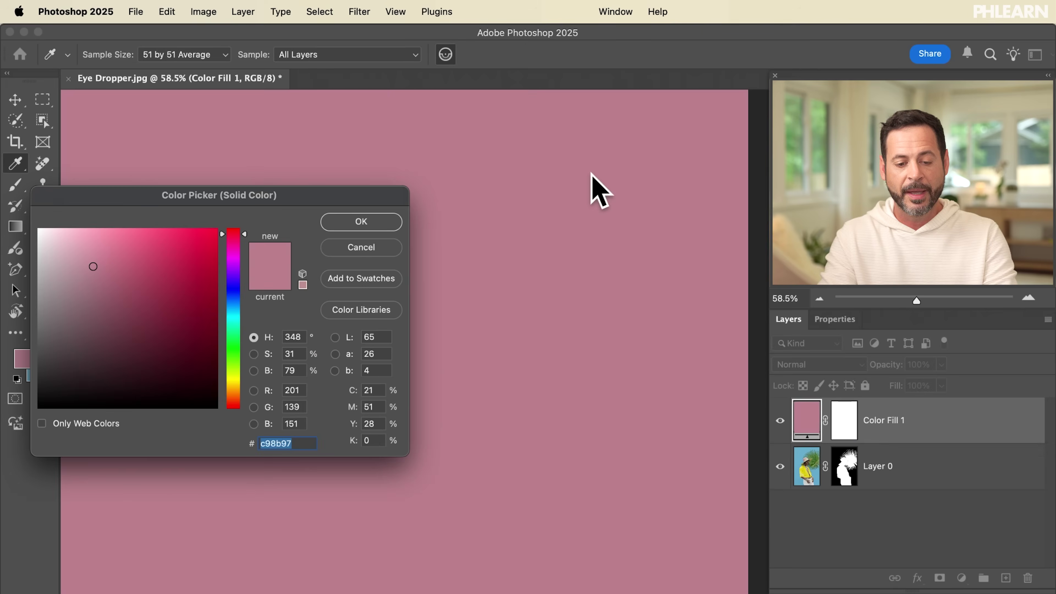
click(150, 262)
click(350, 226)
key(w)
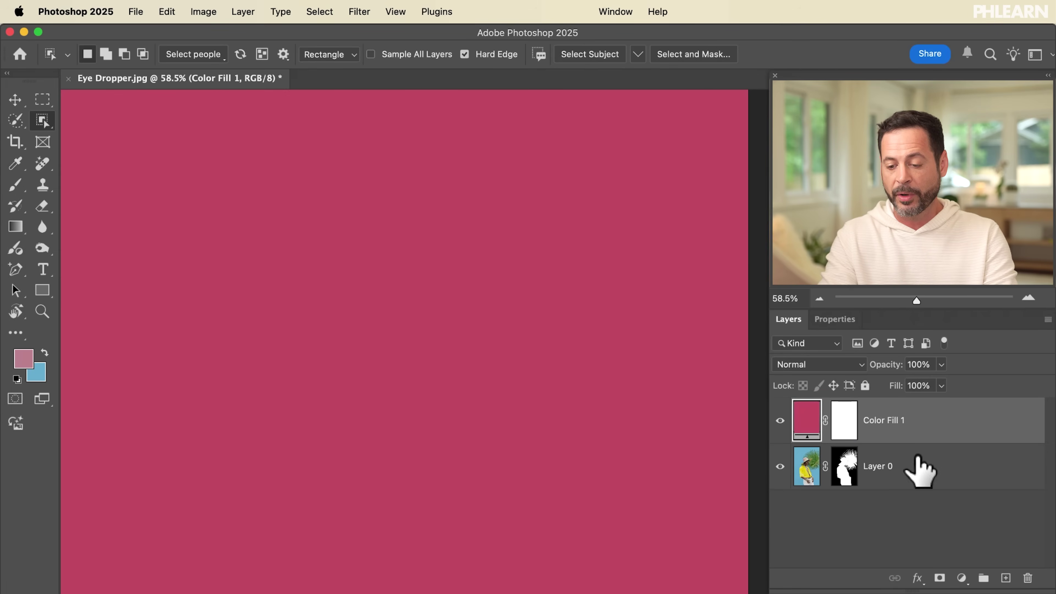
drag(897, 426, 914, 474)
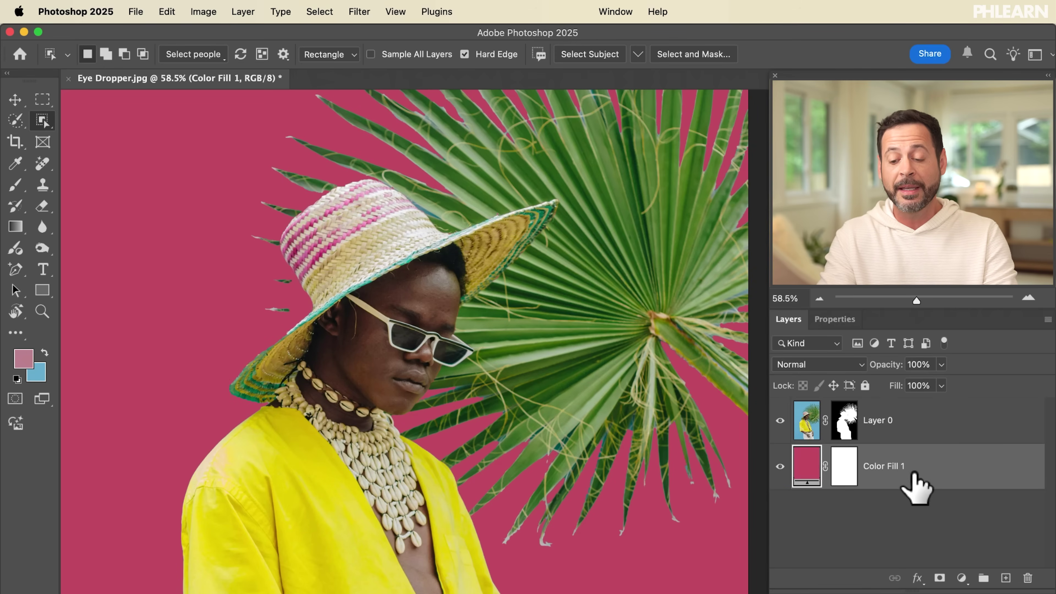
double_click(807, 458)
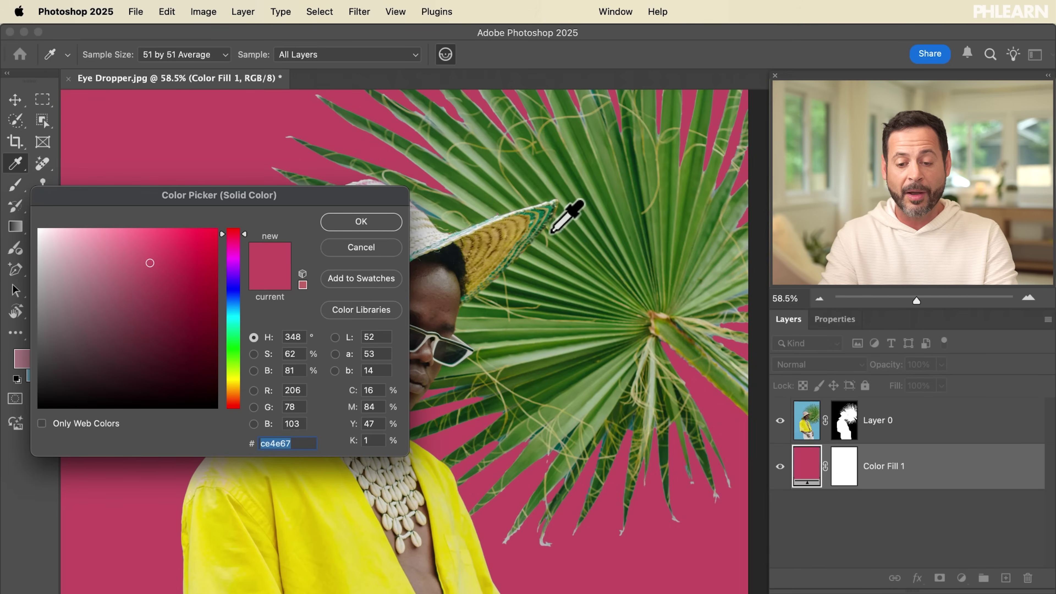
- Preview a palm-leaf green fill, then with Point Sample preview hair brown (#806552)
drag(573, 221, 476, 226)
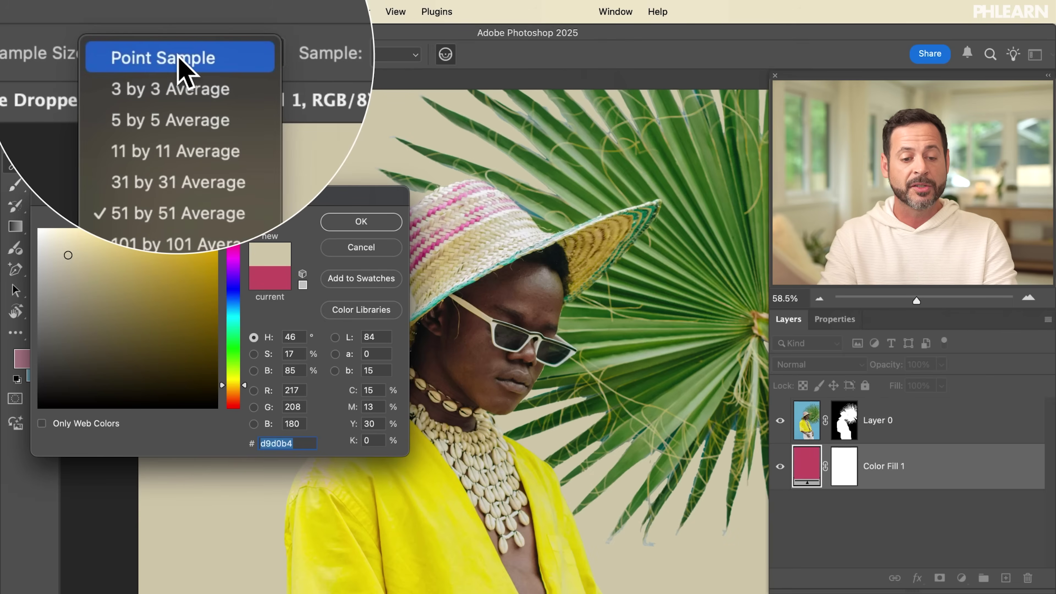
click(178, 56)
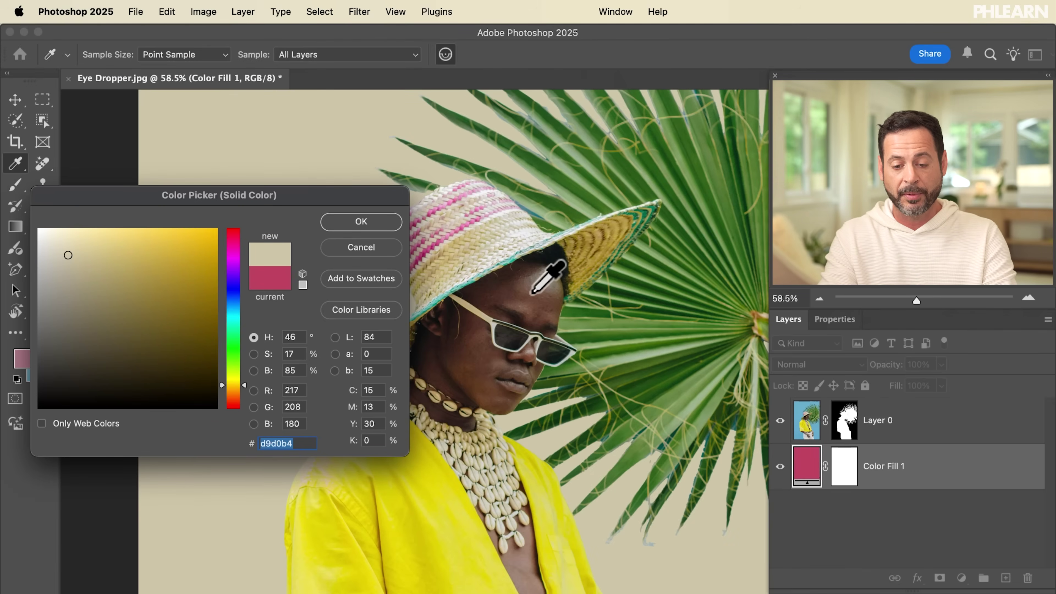
click(533, 296)
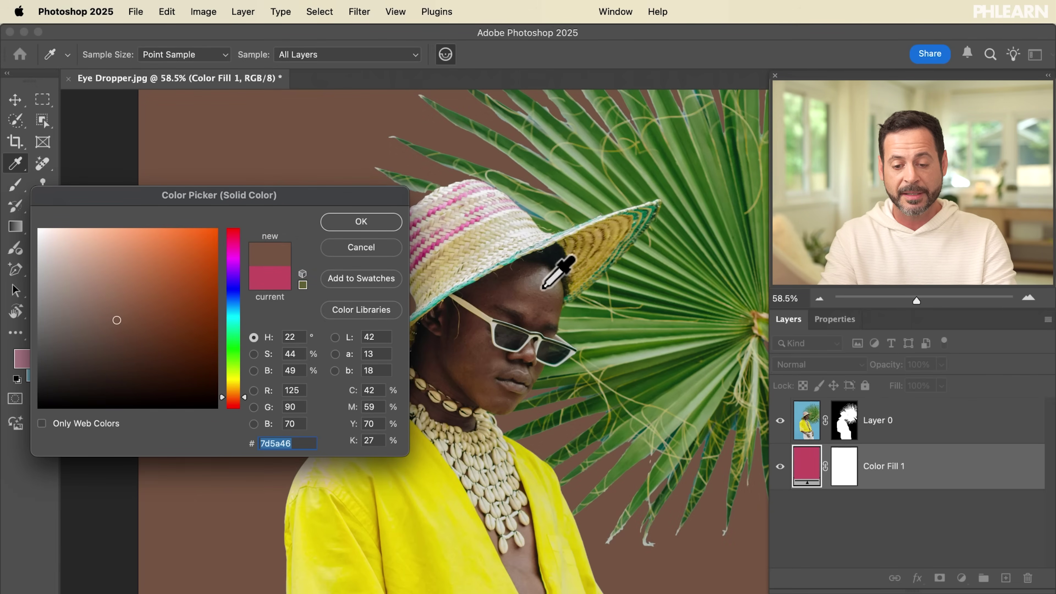
click(535, 284)
drag(535, 284, 534, 287)
click(184, 49)
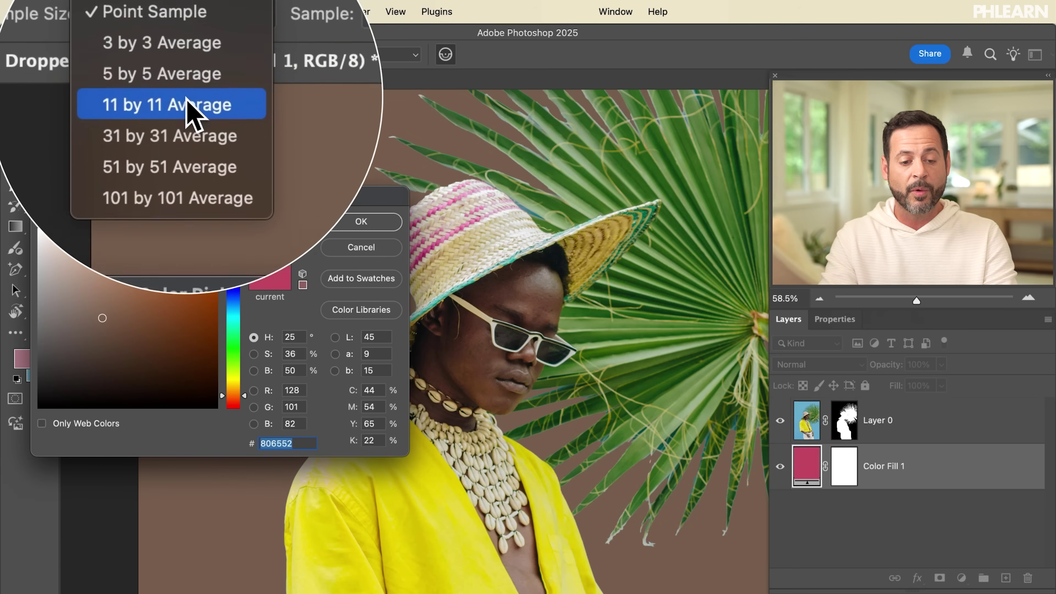
- Sample the leaves at 31 by 31 Average, then the hat brim at 101 by 101 Average
click(185, 84)
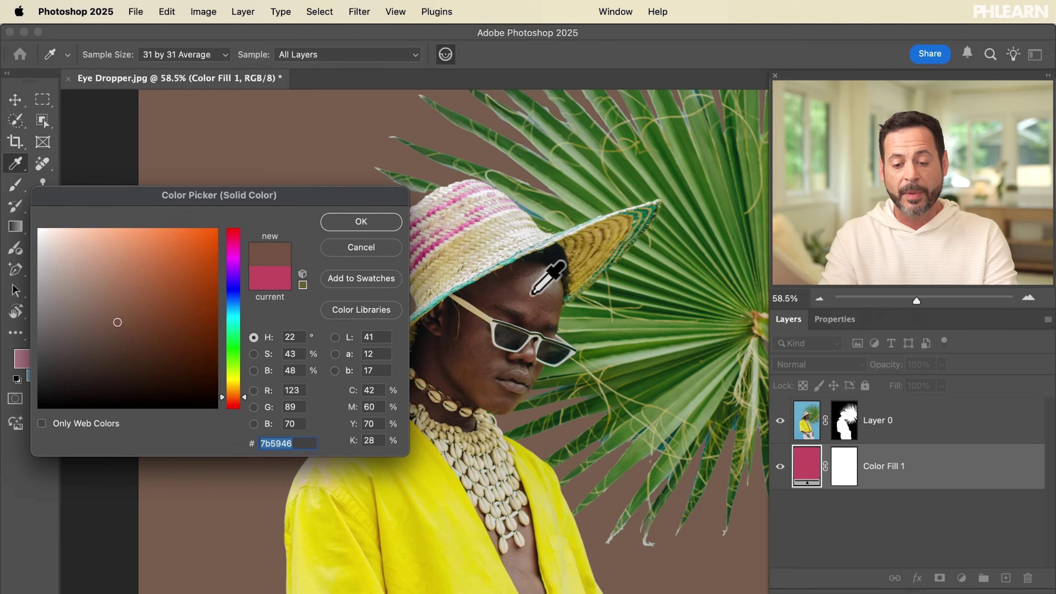
drag(532, 292, 572, 298)
click(220, 55)
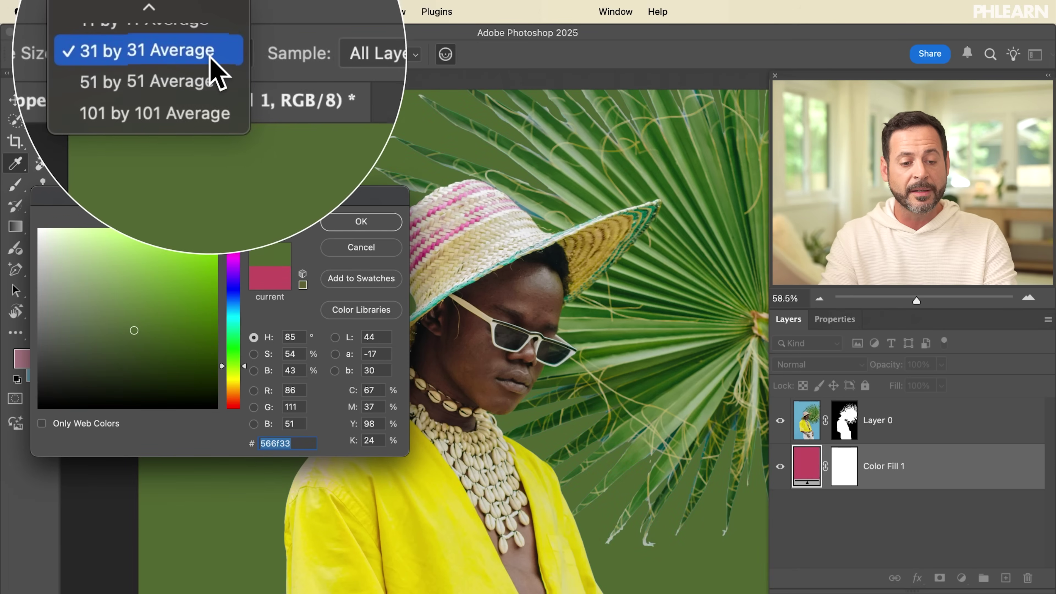
click(207, 82)
click(566, 267)
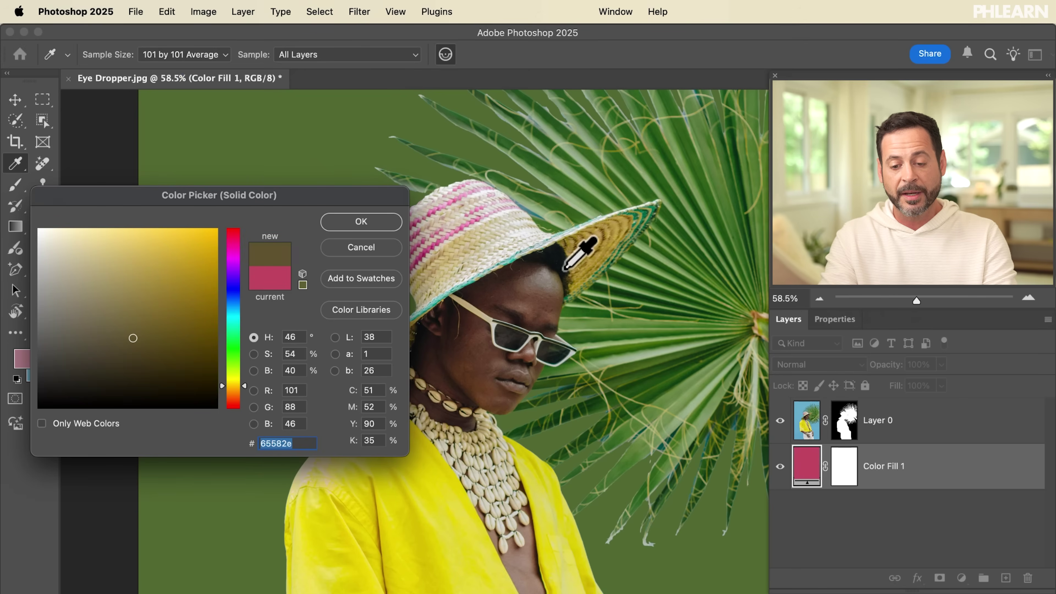
mouse_move(573, 266)
mouse_down()
mouse_move(557, 250)
mouse_move(518, 245)
mouse_move(466, 299)
mouse_move(451, 383)
mouse_move(482, 432)
mouse_move(520, 393)
mouse_move(557, 391)
mouse_move(598, 366)
mouse_move(622, 312)
mouse_move(566, 354)
mouse_move(518, 418)
mouse_move(480, 408)
mouse_move(459, 370)
mouse_move(459, 295)
mouse_move(505, 242)
mouse_move(465, 222)
mouse_move(445, 232)
mouse_move(464, 210)
mouse_move(437, 249)
mouse_move(437, 233)
mouse_up()
- Keep the dusty pink as the backdrop fill colour and switch to the Move tool
click(381, 222)
key(w)
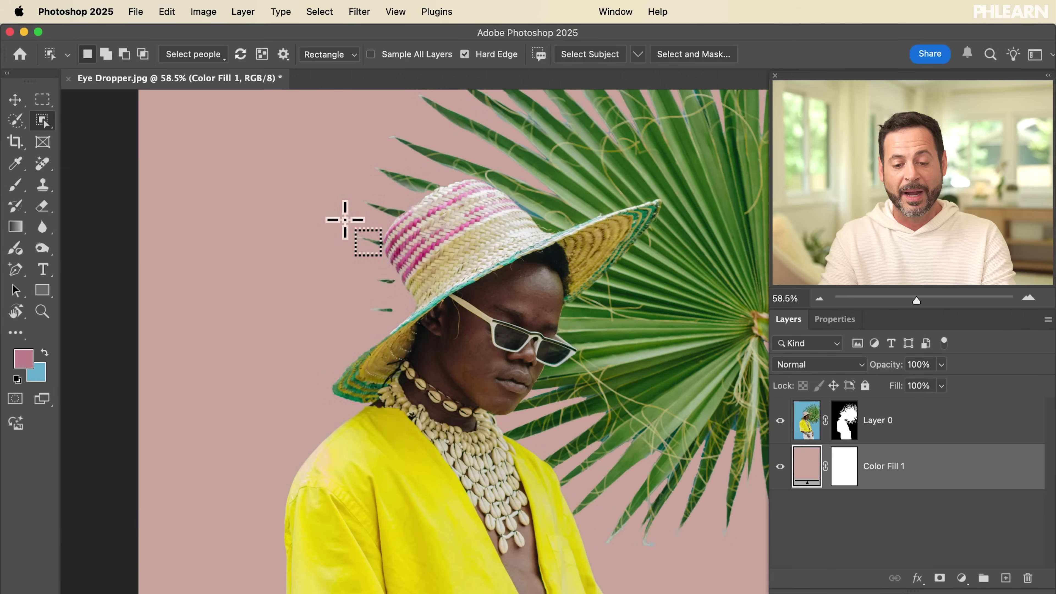
key(v)
scroll(492, 292, up, 2)
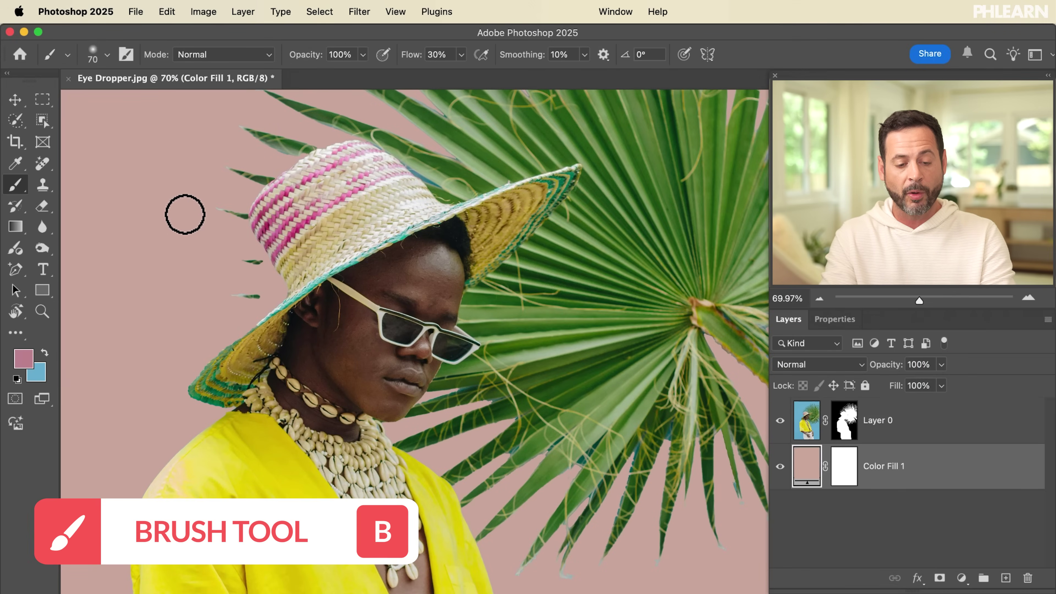
- Alt-sample the pink hat stripe with the Brush to set the foreground colour
key(alt)
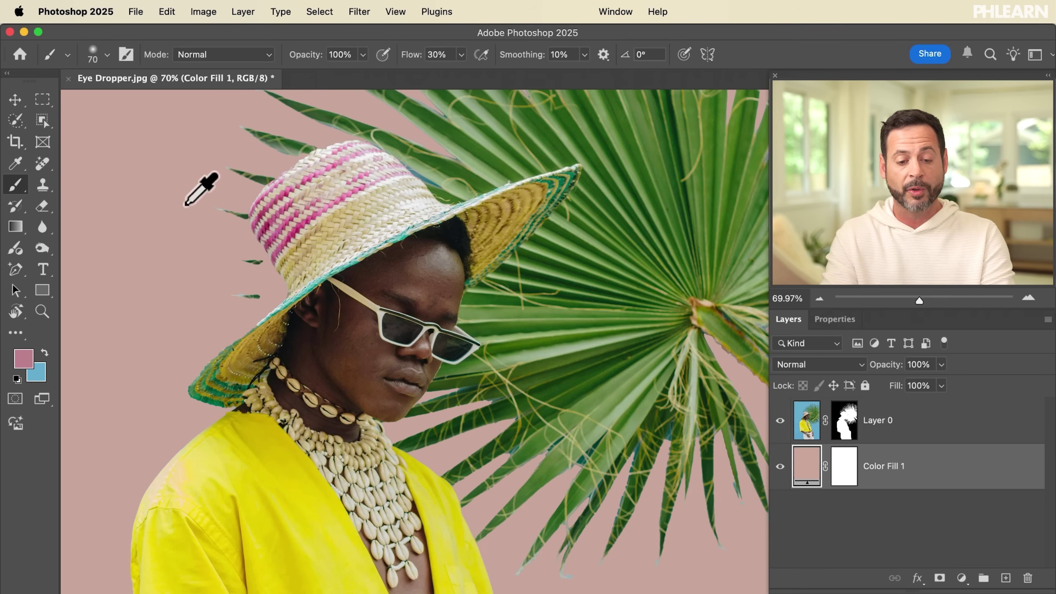
alt+click(271, 205)
drag(271, 205, 282, 266)
alt+click(283, 259)
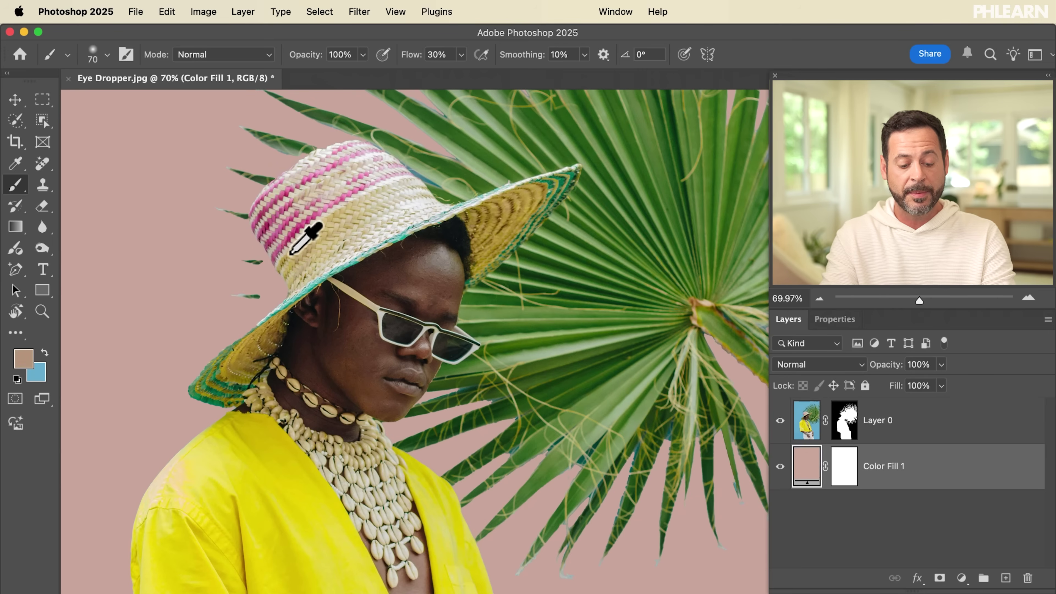
alt+click(291, 249)
alt+click(260, 220)
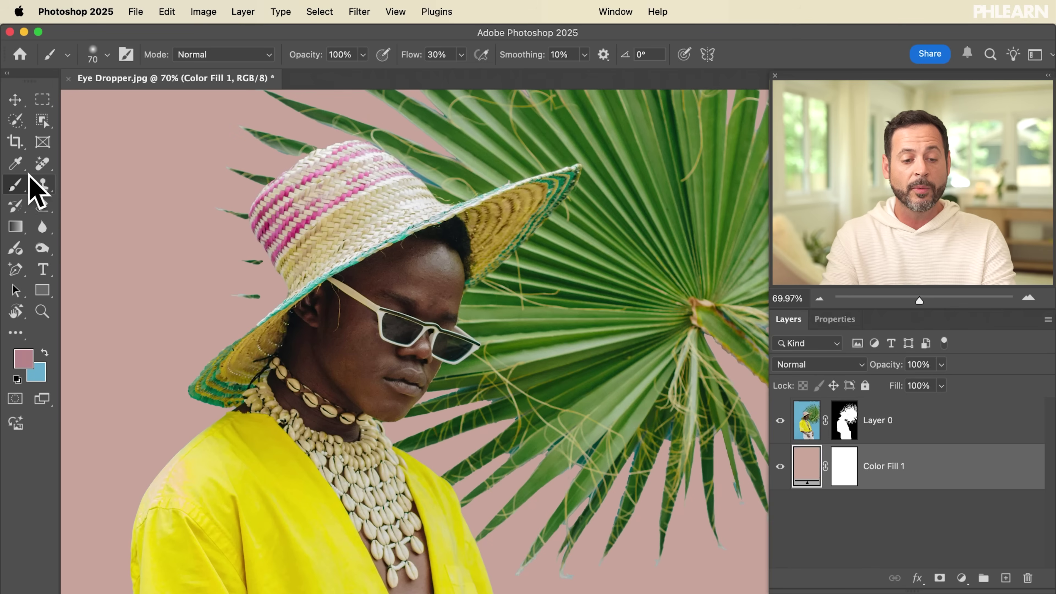
- Set the Eyedropper's Sample Size to 11 by 11 Average
click(15, 163)
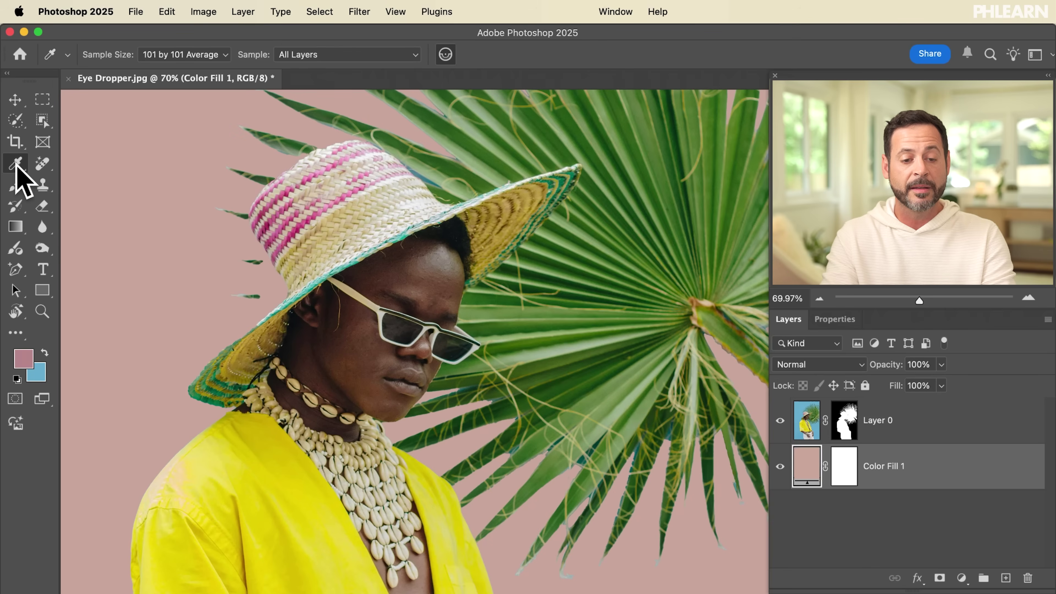
click(168, 65)
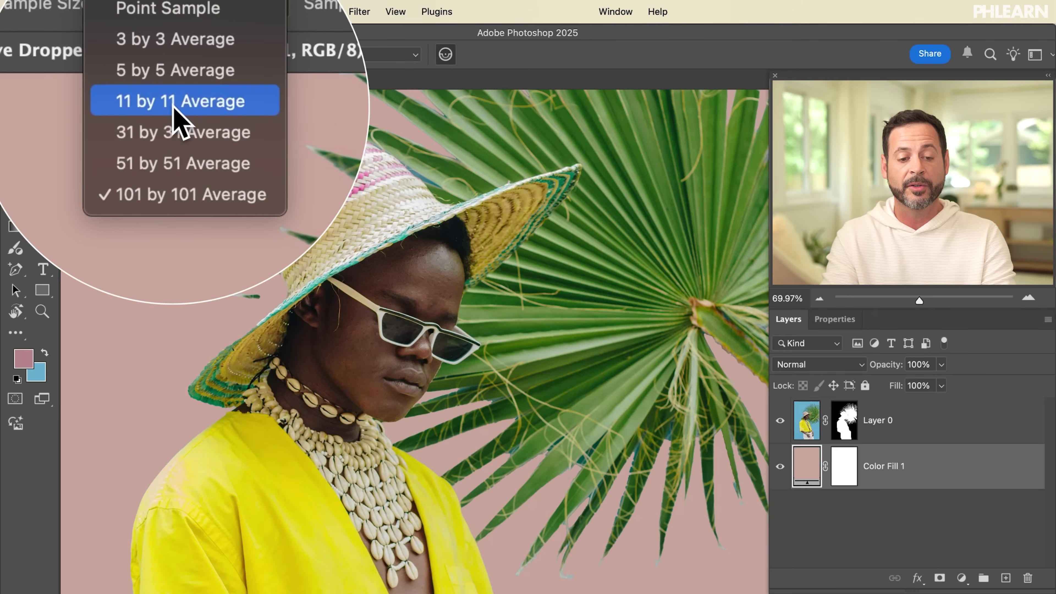
click(174, 102)
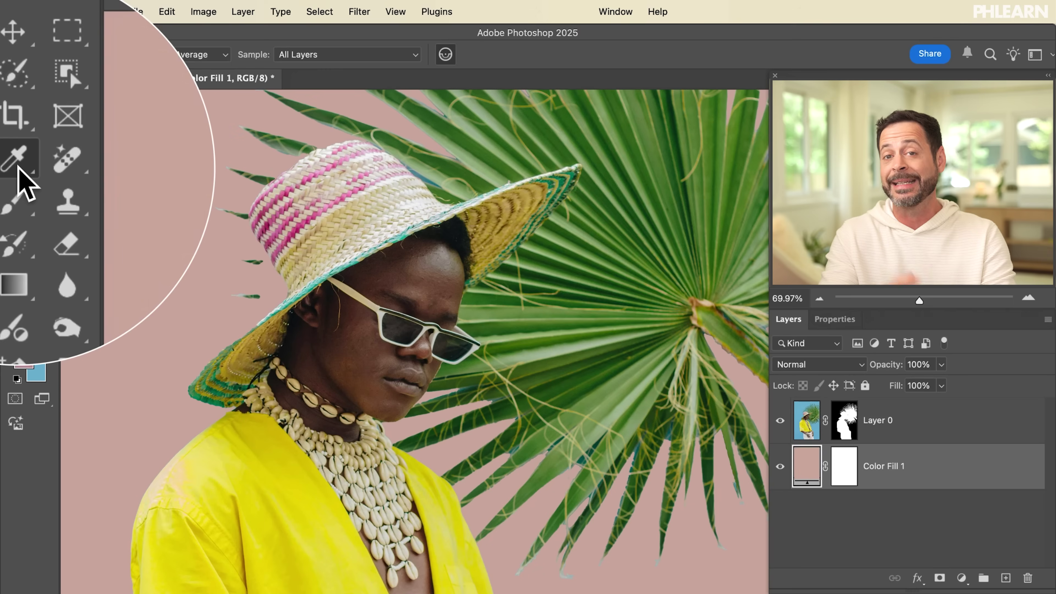
- Sample a stronger magenta from the hat as foreground and reopen Color Fill 1's picker
click(16, 183)
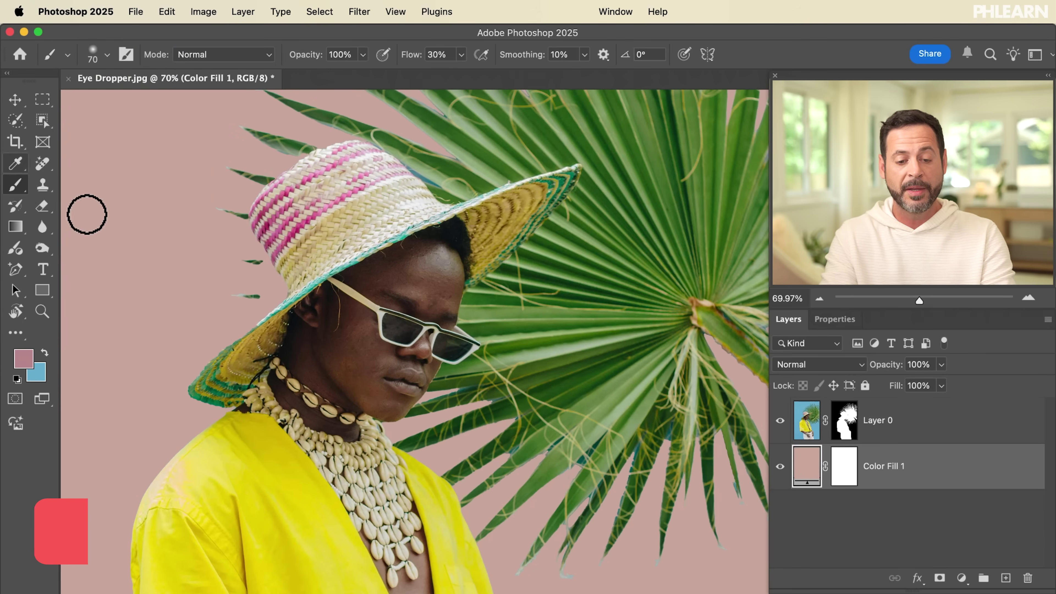
alt+click(270, 208)
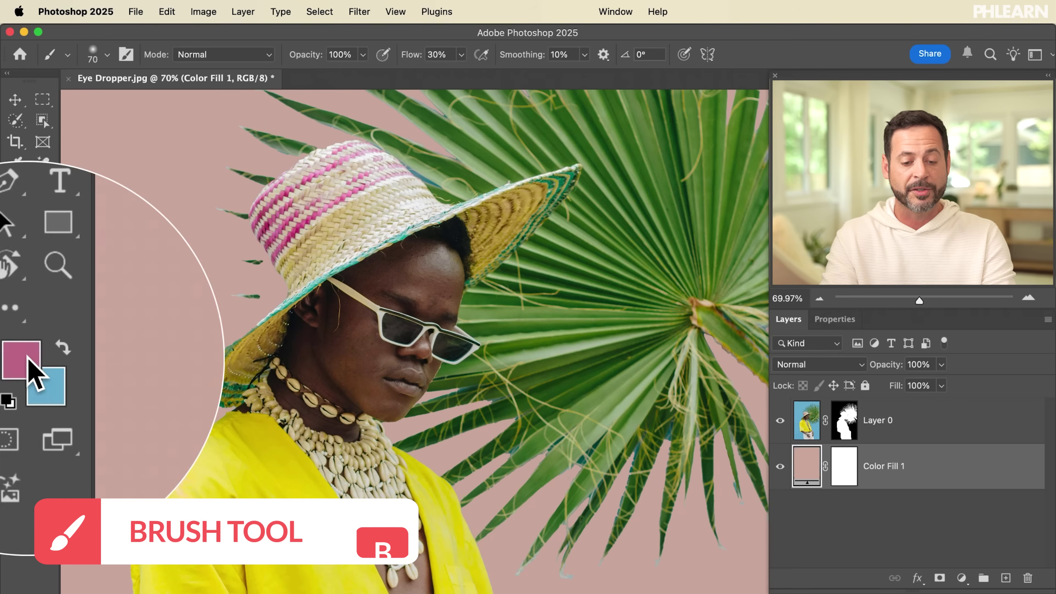
double_click(808, 460)
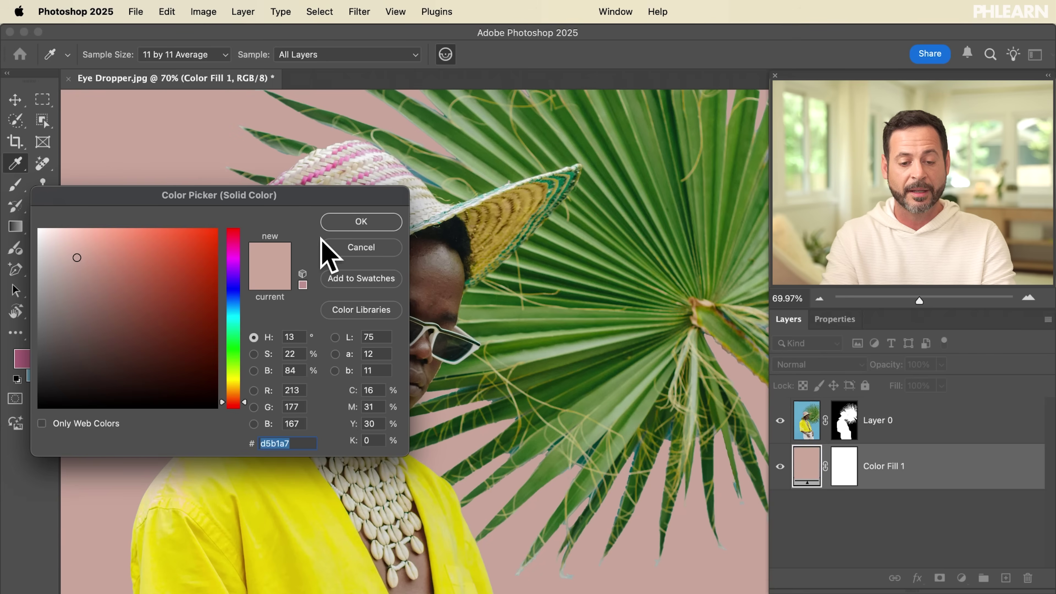
- Sample a light pink (#ebb5d0) from the hat stripe as Color Fill 1's colour
click(318, 174)
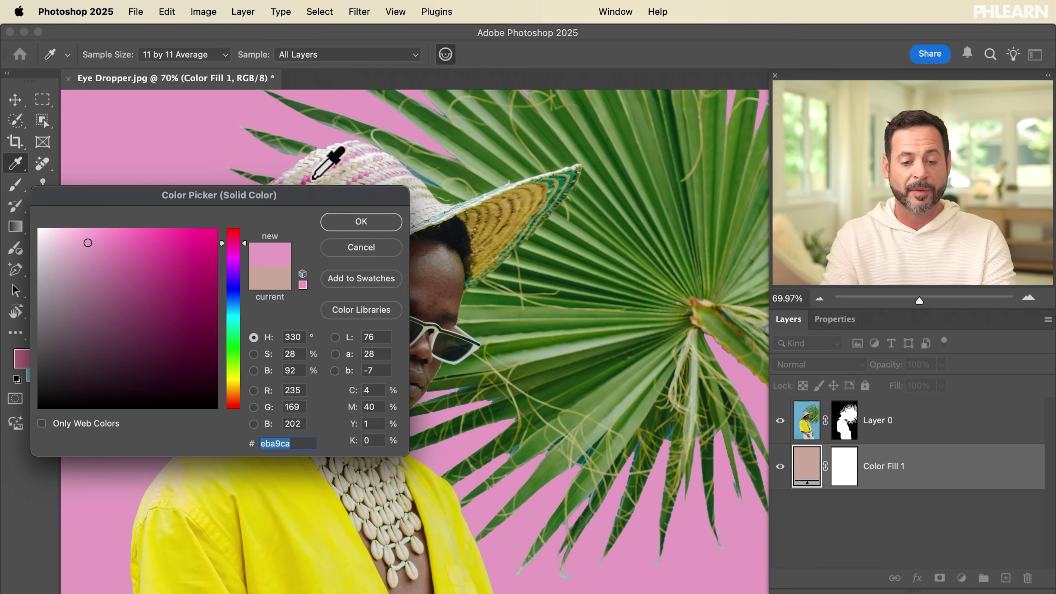
click(311, 180)
click(314, 177)
click(320, 173)
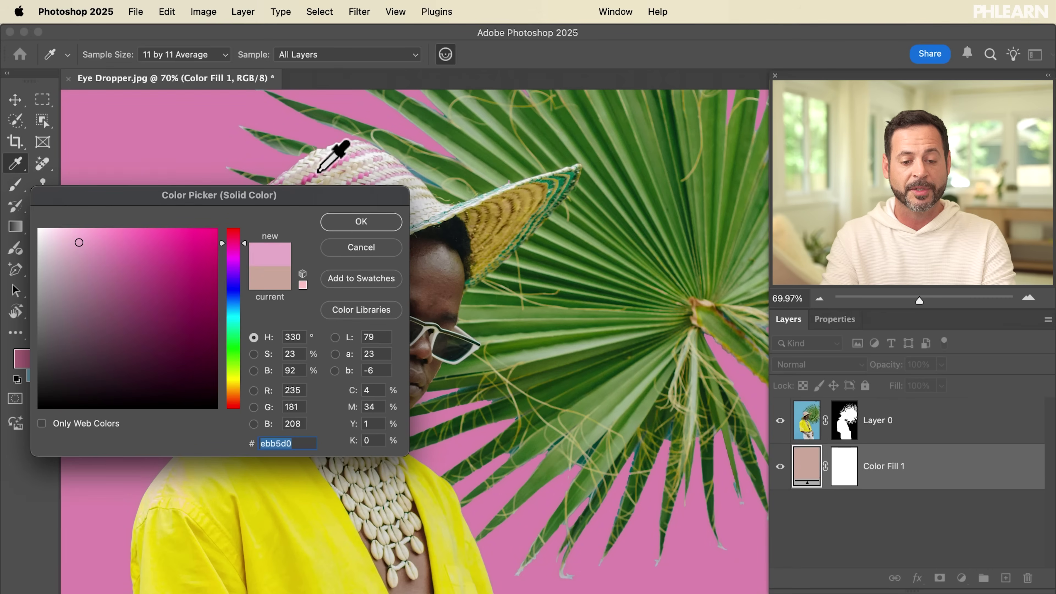
click(348, 213)
key(b)
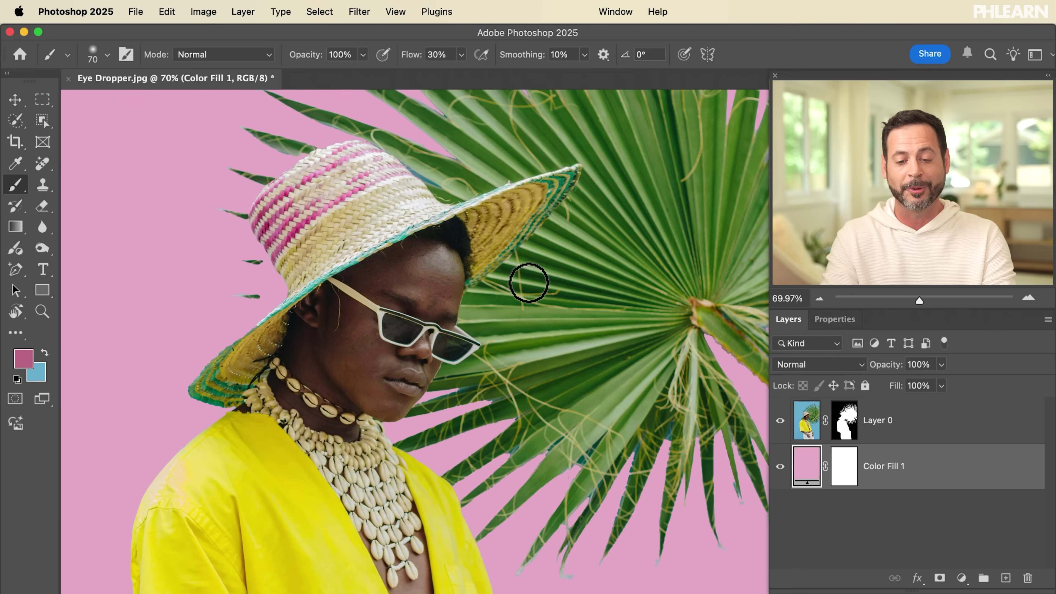